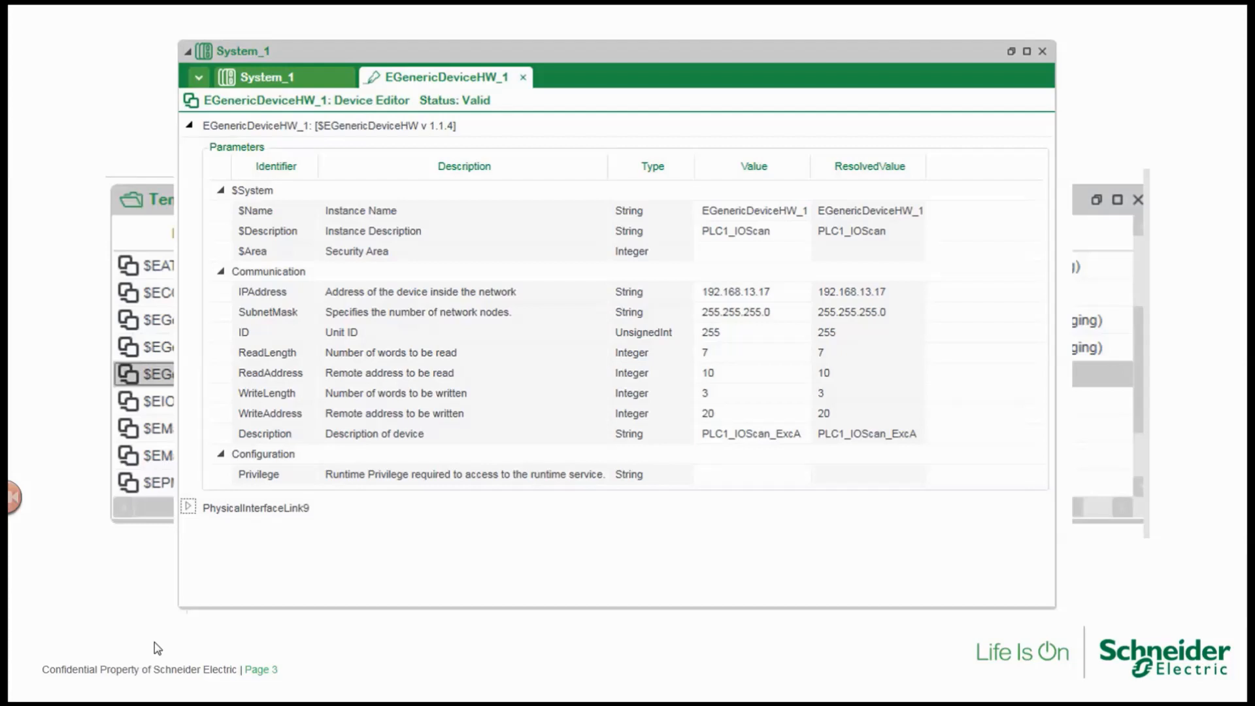
click(154, 641)
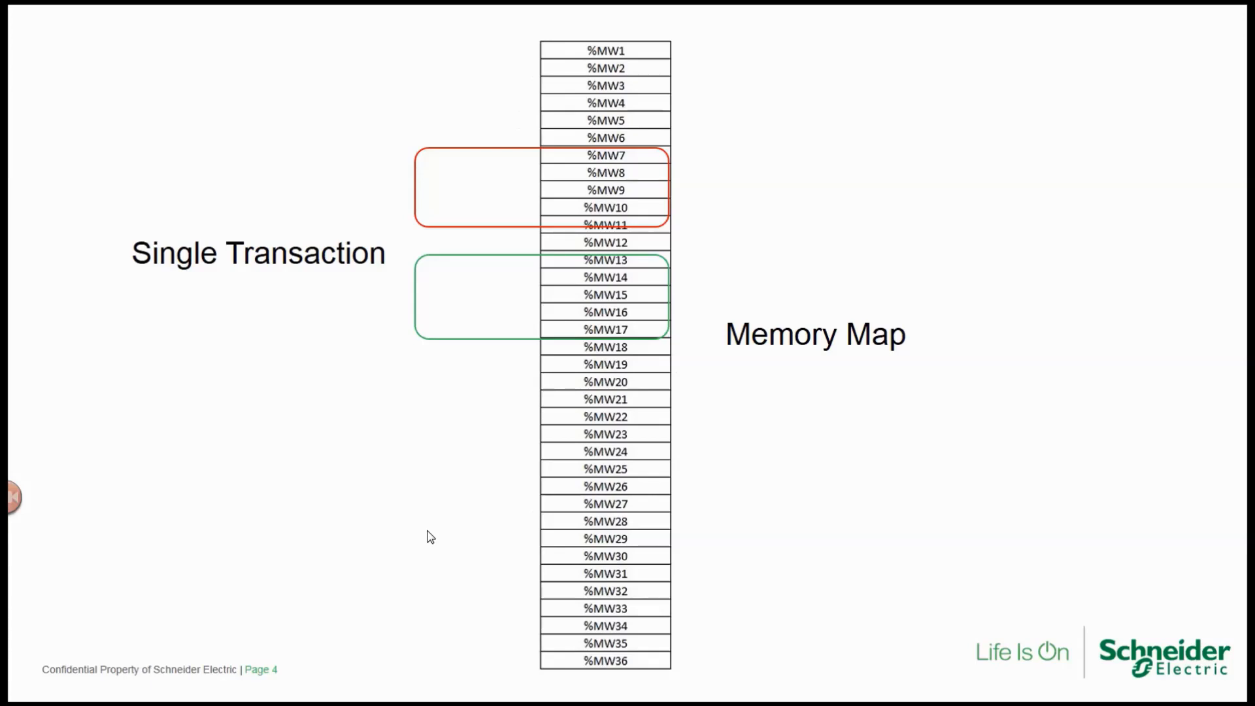
click(427, 531)
click(430, 536)
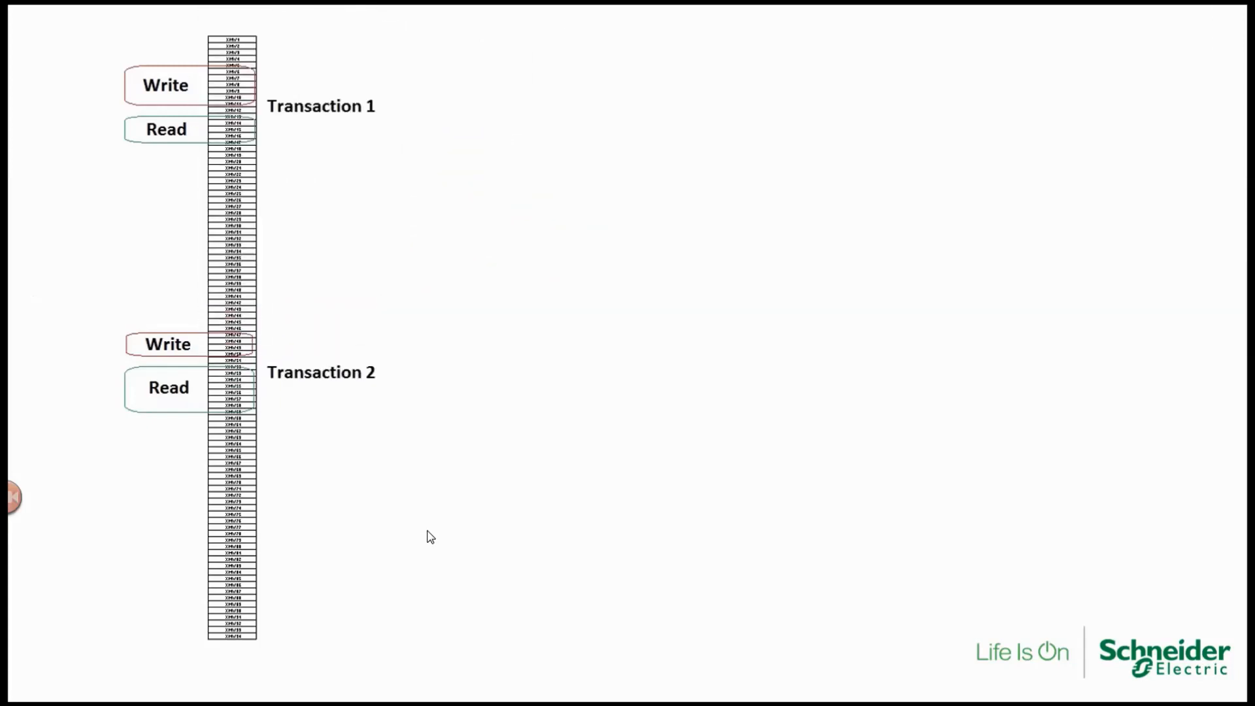
click(562, 558)
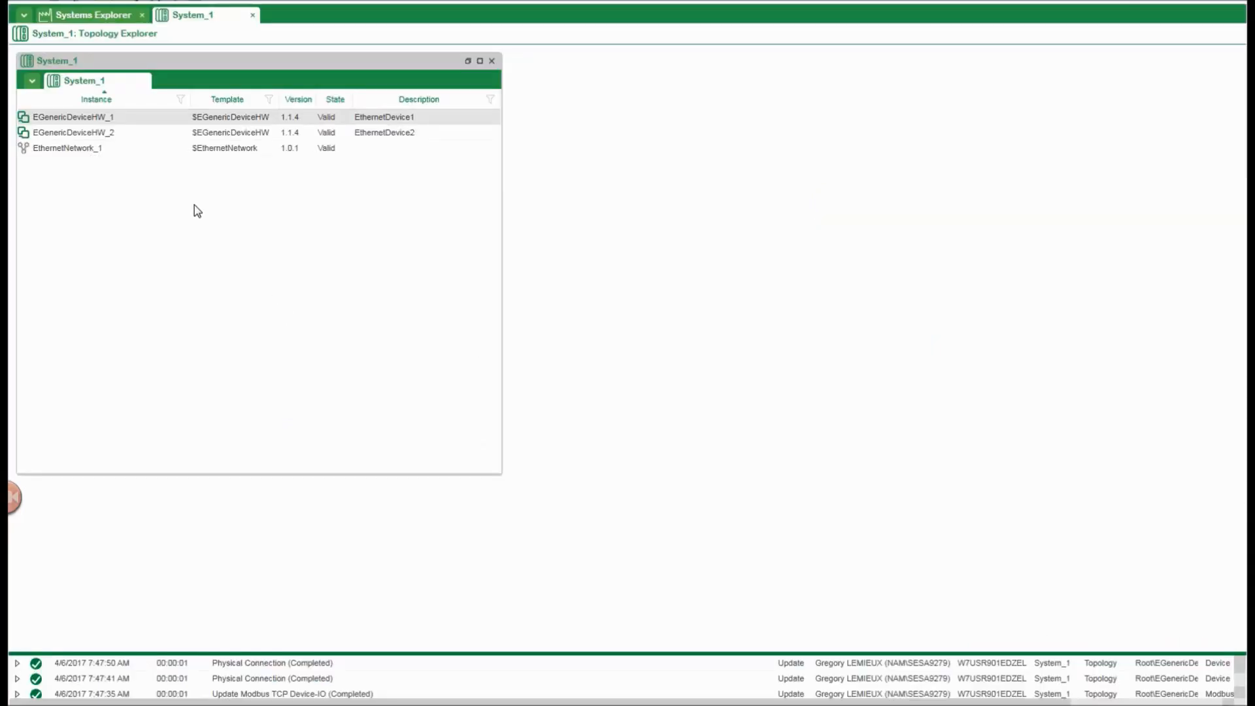
Open the properties of EGenericDeviceHW_1 and examine its communication parameters, especially the IP address.
right_click(148, 119)
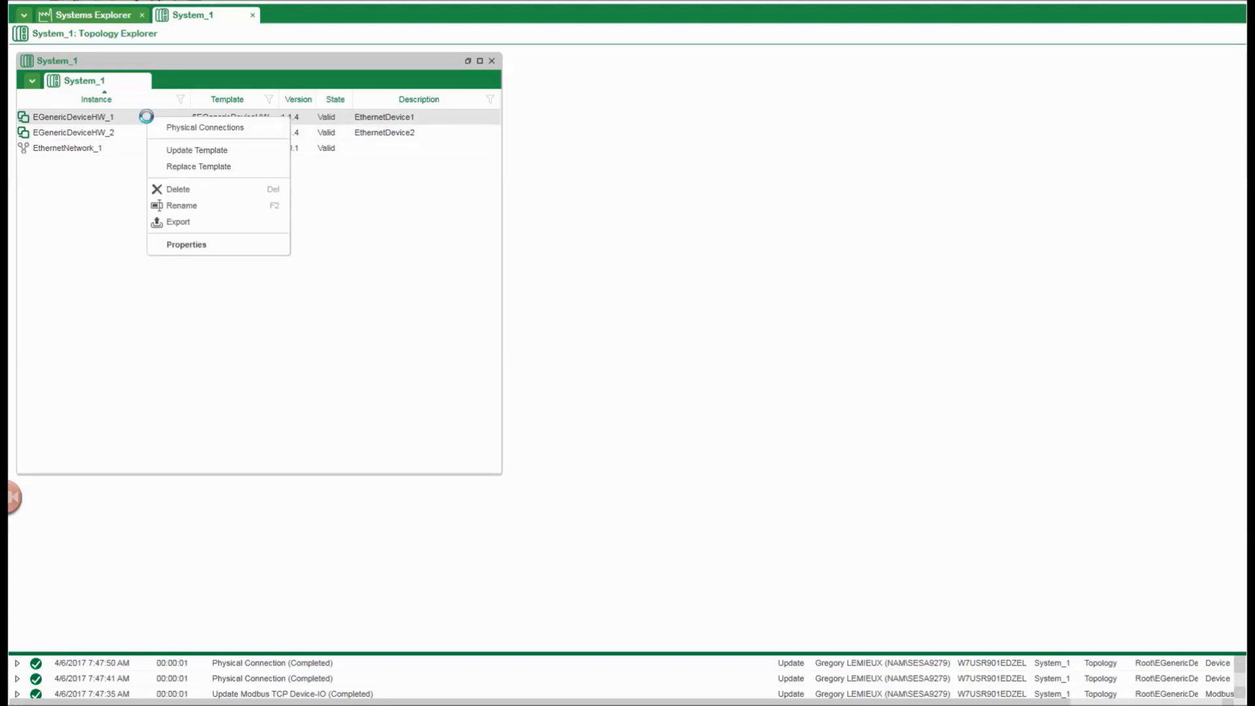
click(204, 249)
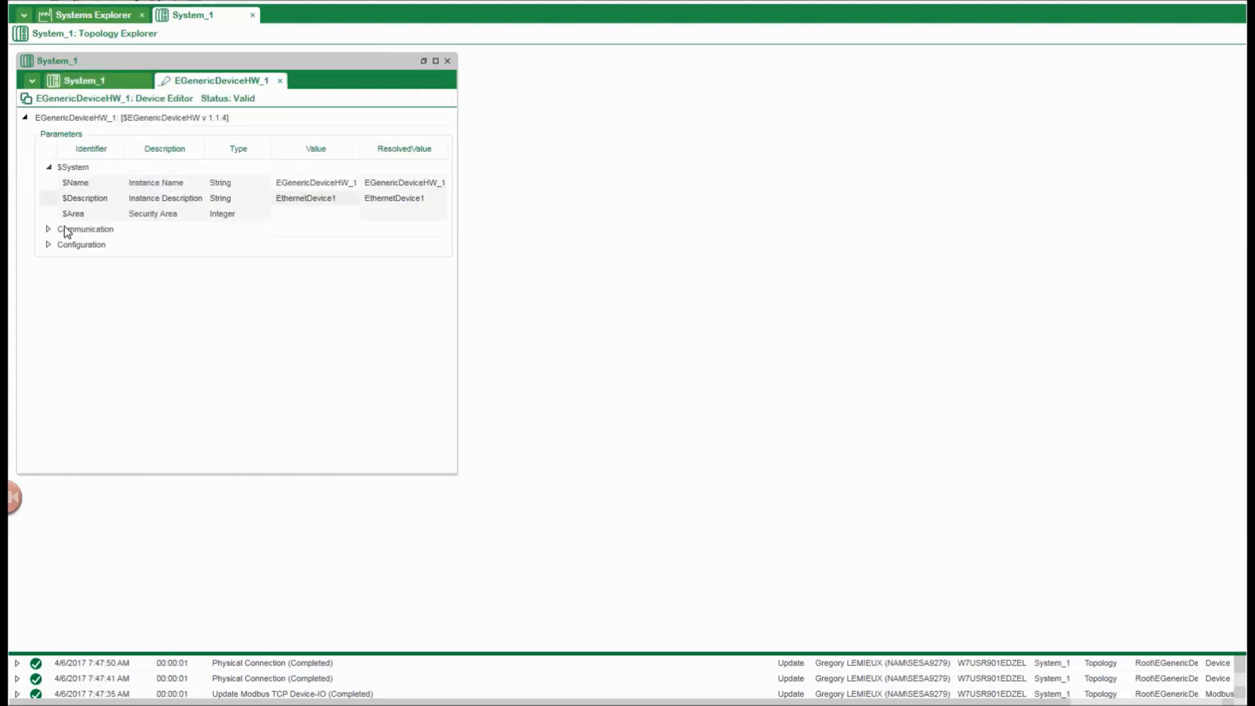
click(47, 229)
click(396, 244)
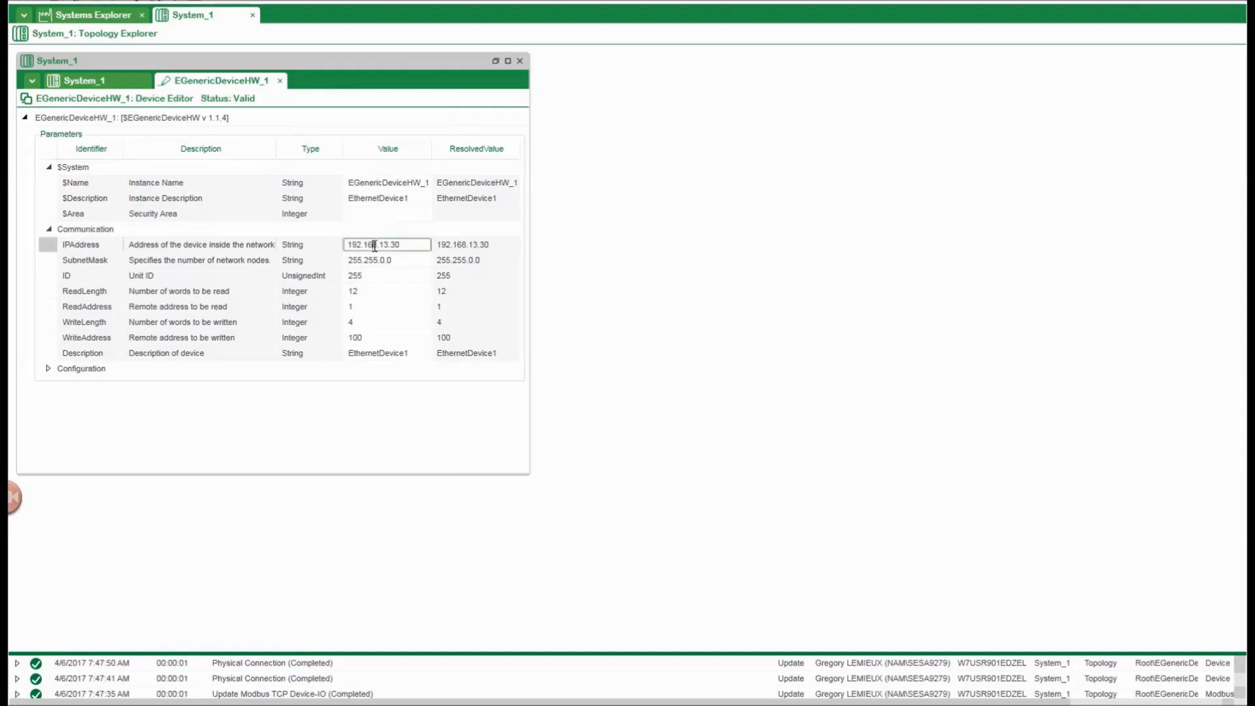
drag(400, 245, 344, 246)
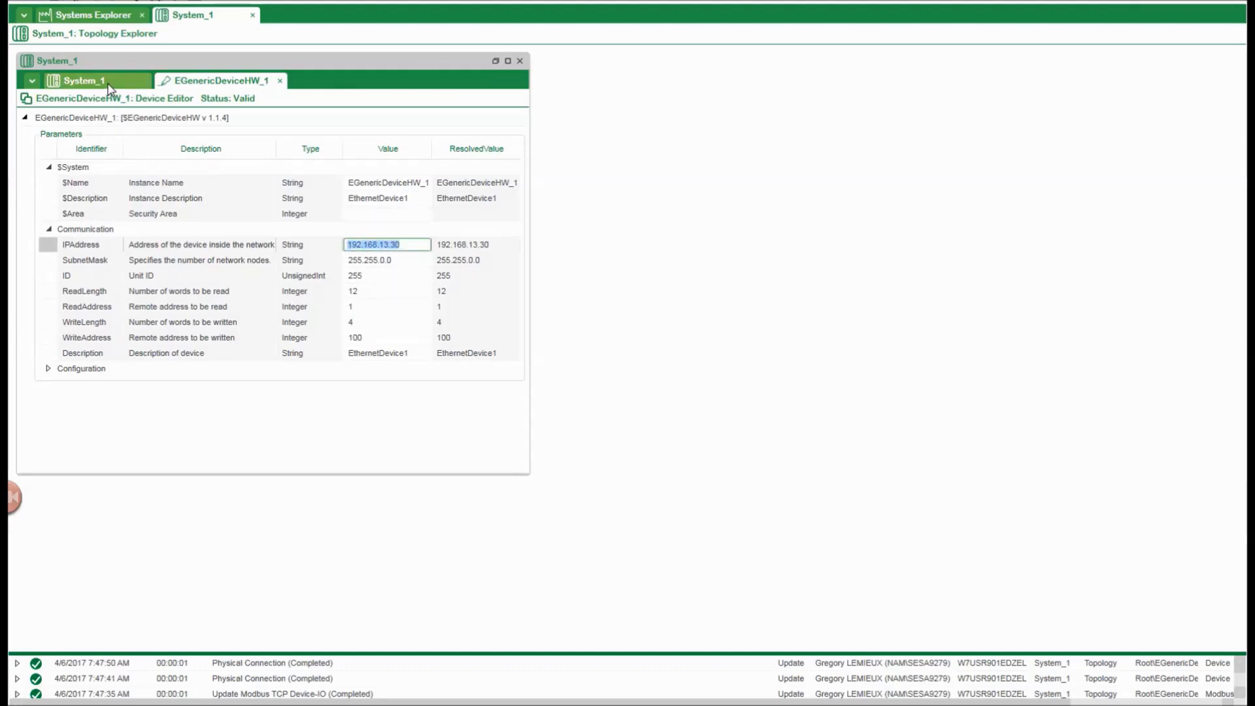
Open the properties of EGenericDeviceHW_2 to compare it with EGenericDeviceHW_1, then close both device editors.
click(108, 84)
click(98, 132)
right_click(98, 133)
click(151, 261)
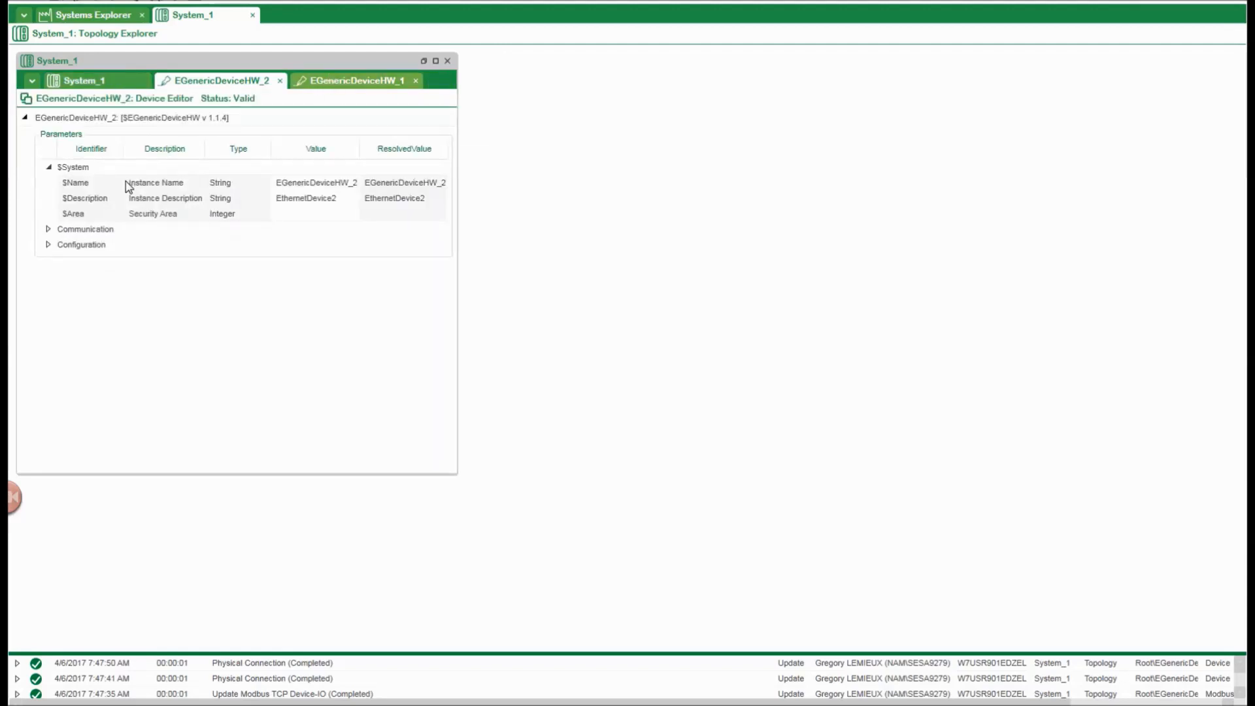
click(413, 245)
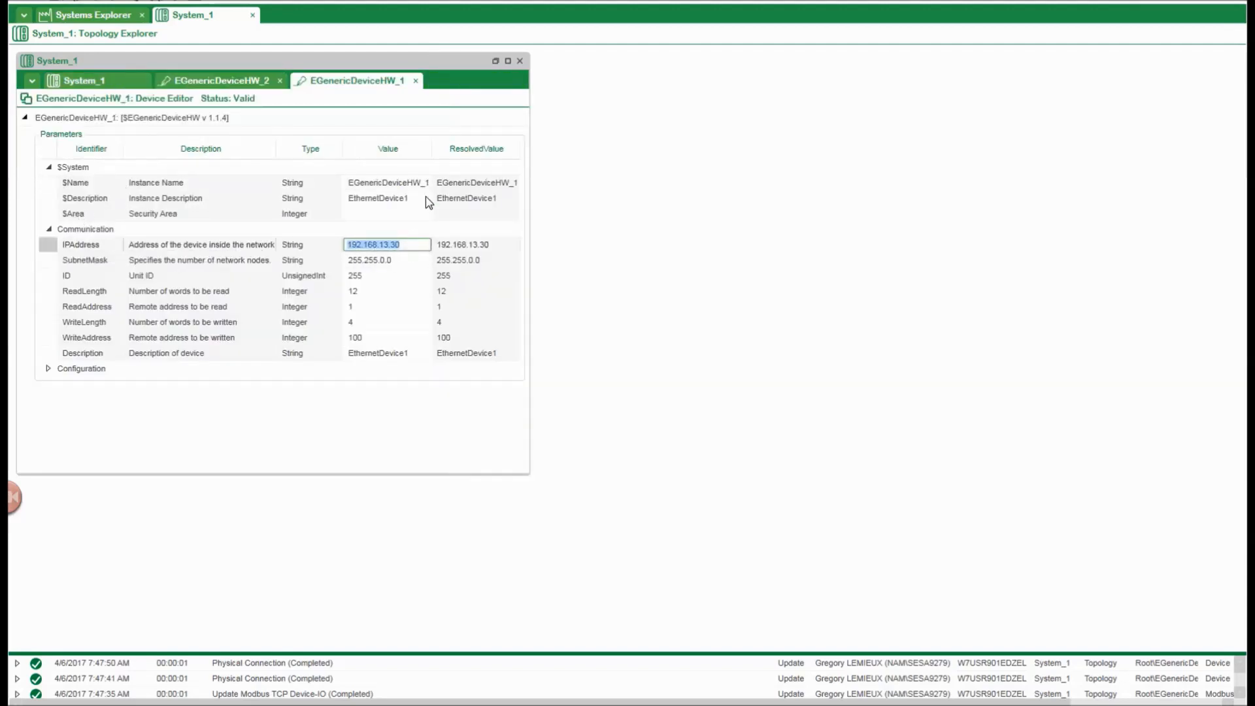
click(416, 82)
click(280, 81)
Check which networks are allowed in the physical connections of EGenericDeviceHW_1, leaving it unassigned.
right_click(92, 118)
click(121, 131)
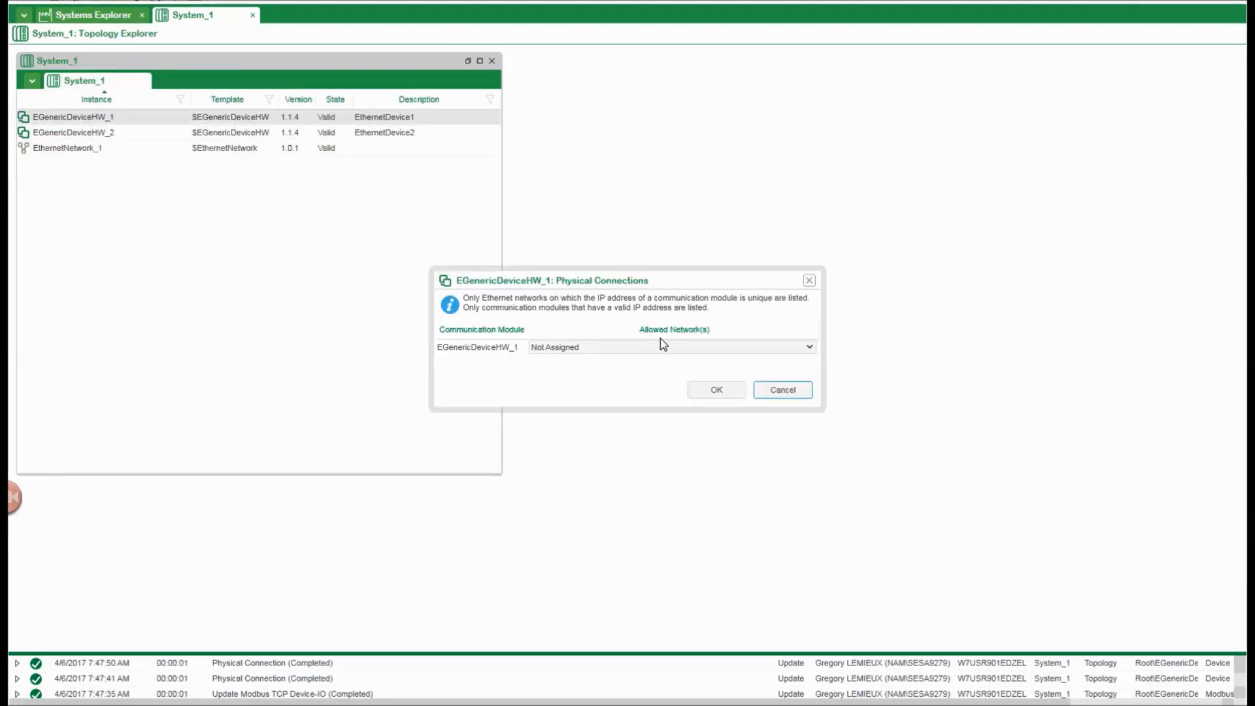
click(809, 348)
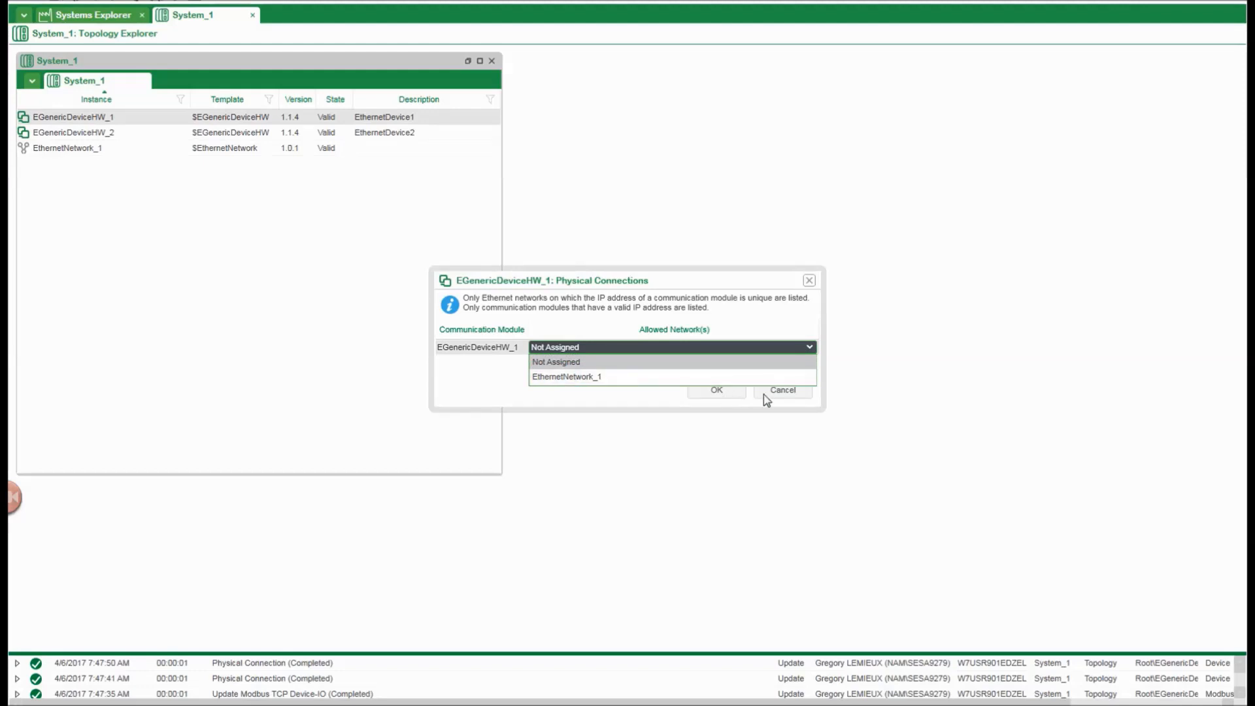
click(787, 392)
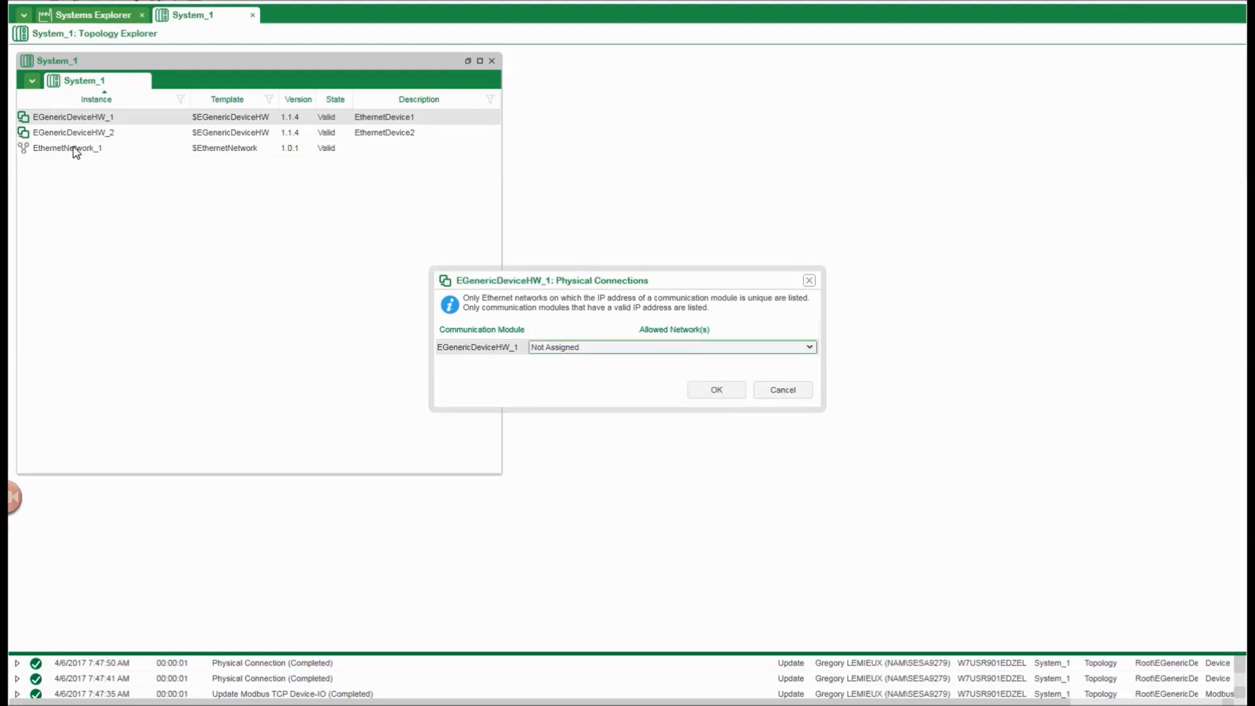
click(785, 393)
Assign EGenericDeviceHW_2 to EthernetNetwork_1 in its physical connections.
right_click(110, 132)
click(147, 139)
click(810, 346)
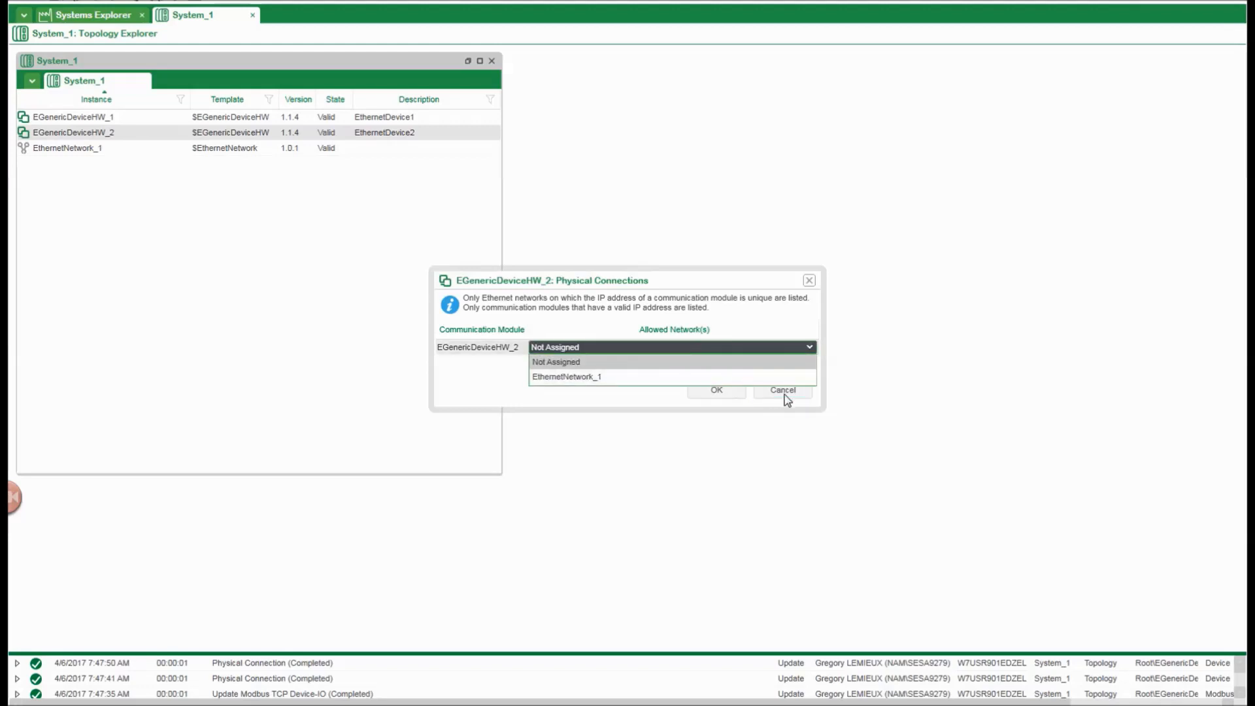
click(621, 376)
click(703, 392)
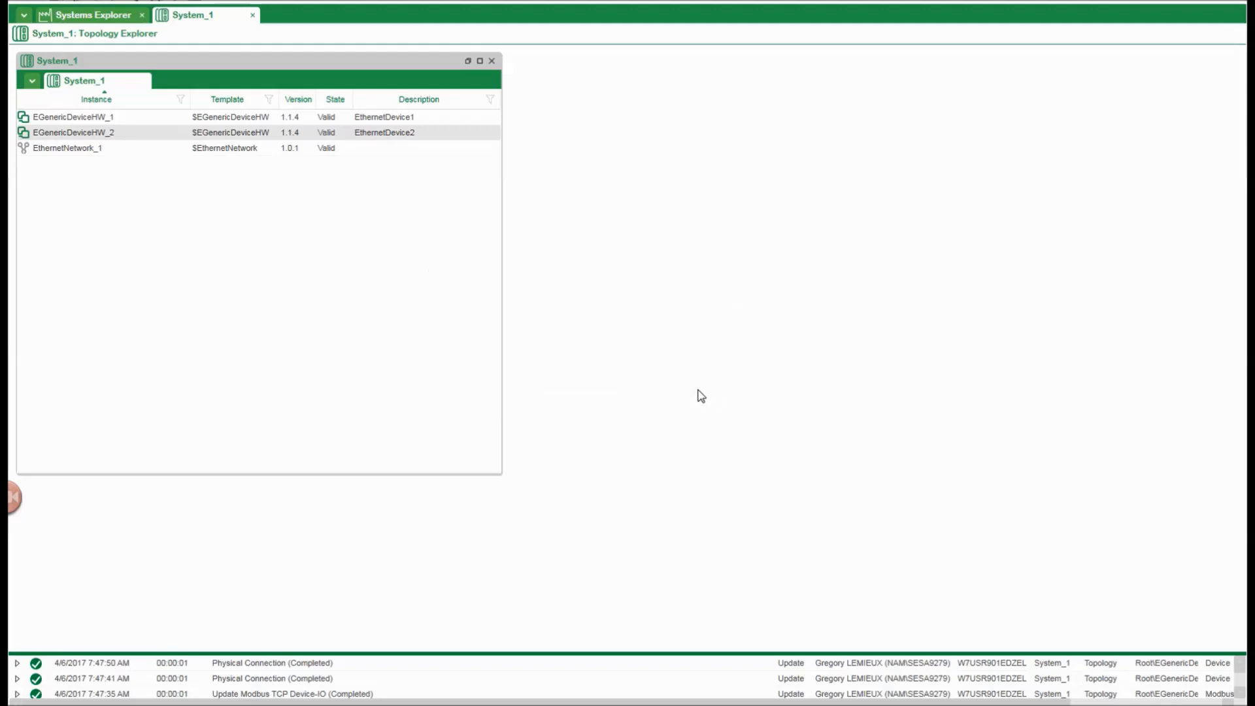
Recheck the allowed networks in the physical connections of EGenericDeviceHW_1 without assigning one.
right_click(105, 119)
click(125, 131)
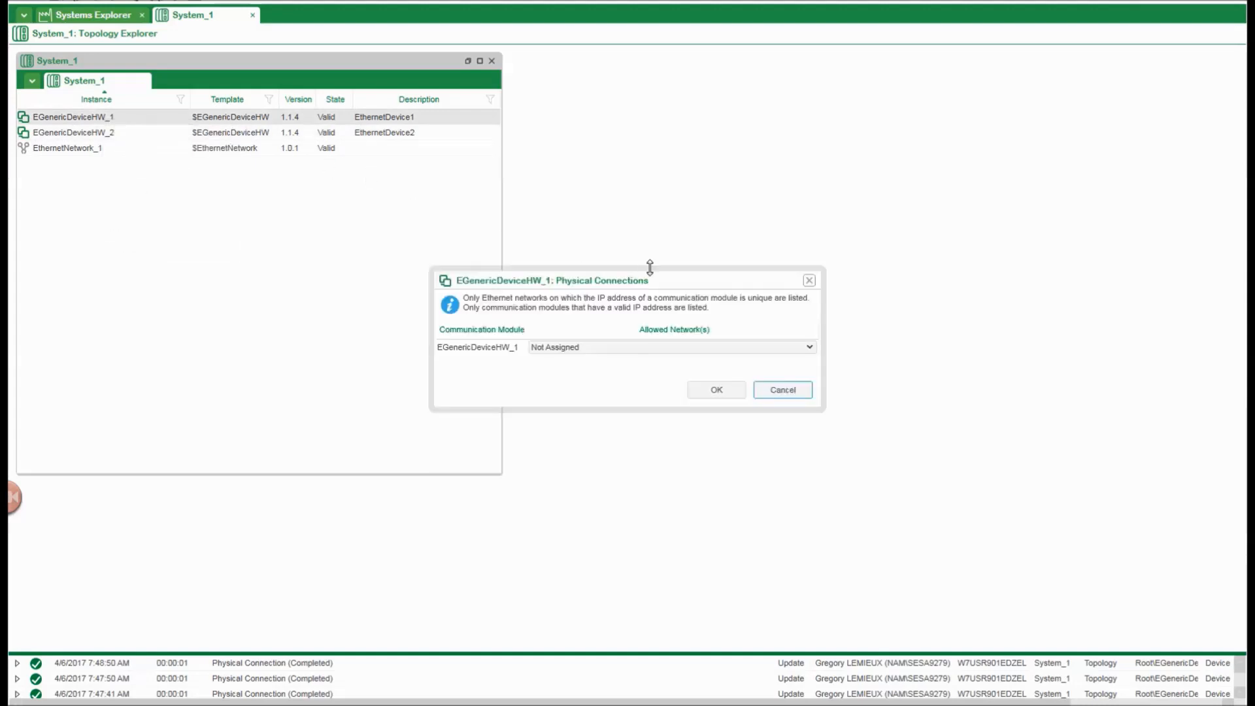
click(808, 347)
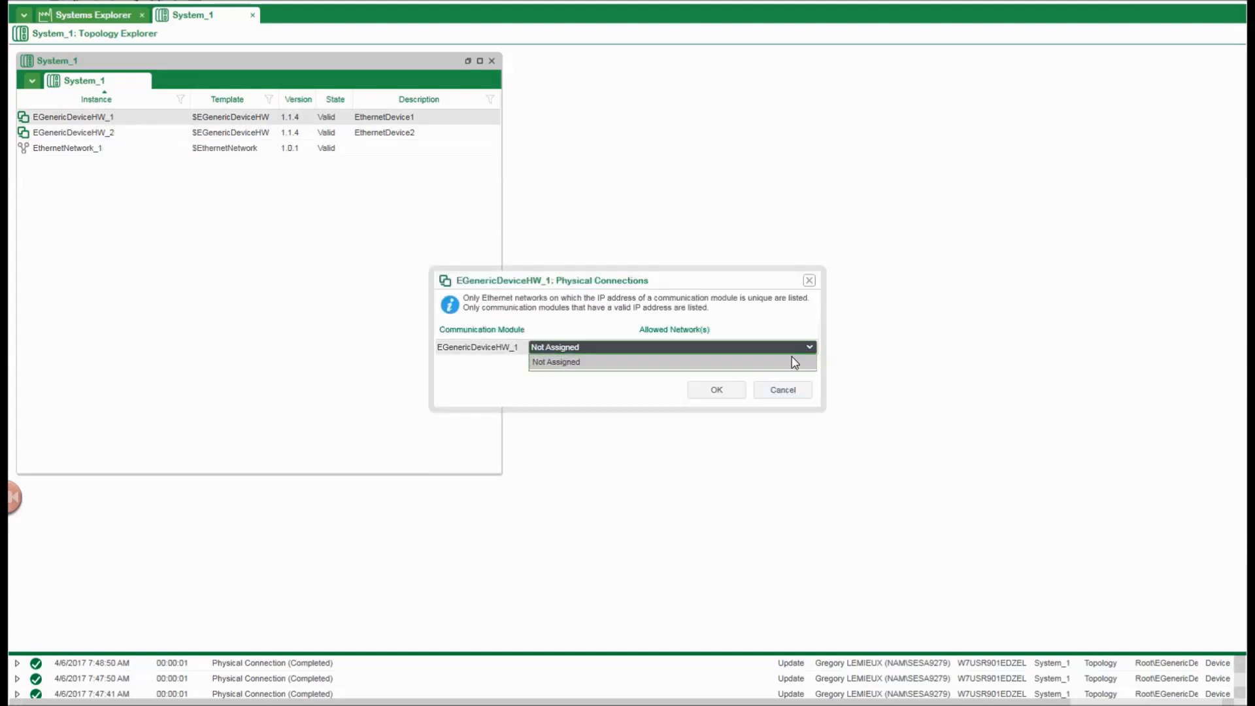
click(800, 397)
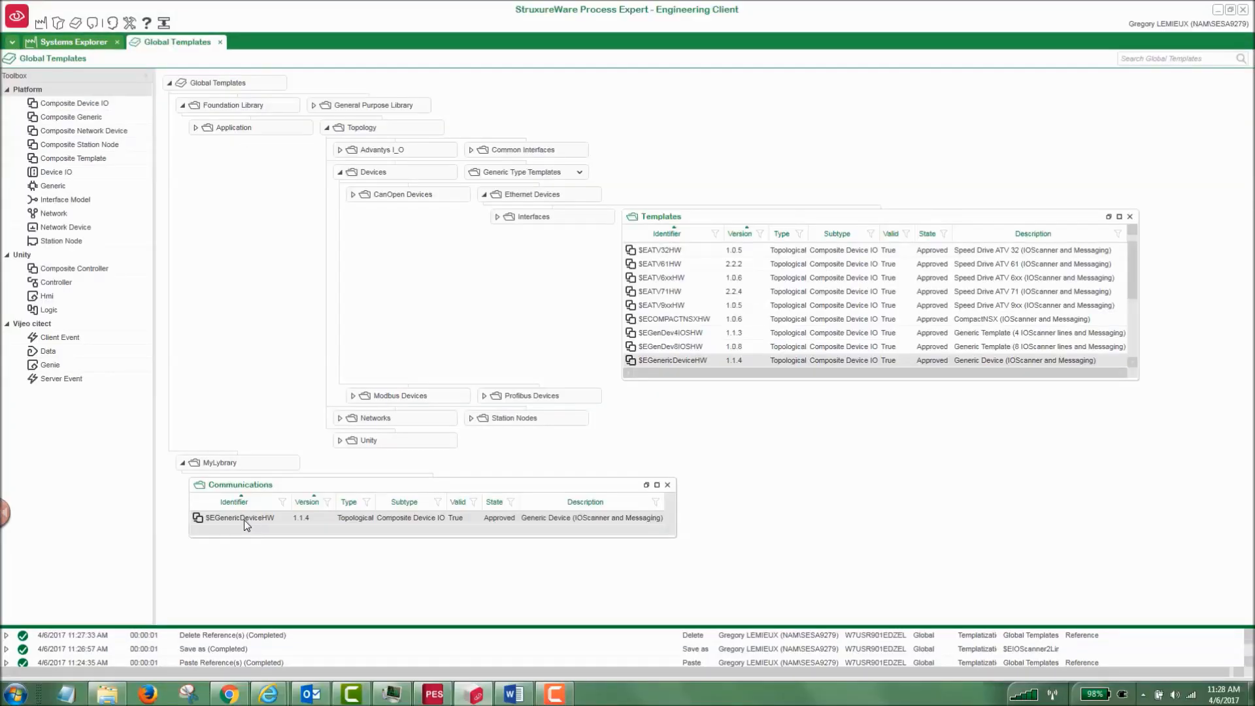
Open the $EGenericDeviceHW template in the Communications folder of MyLybrary for editing.
double_click(244, 518)
right_click(244, 518)
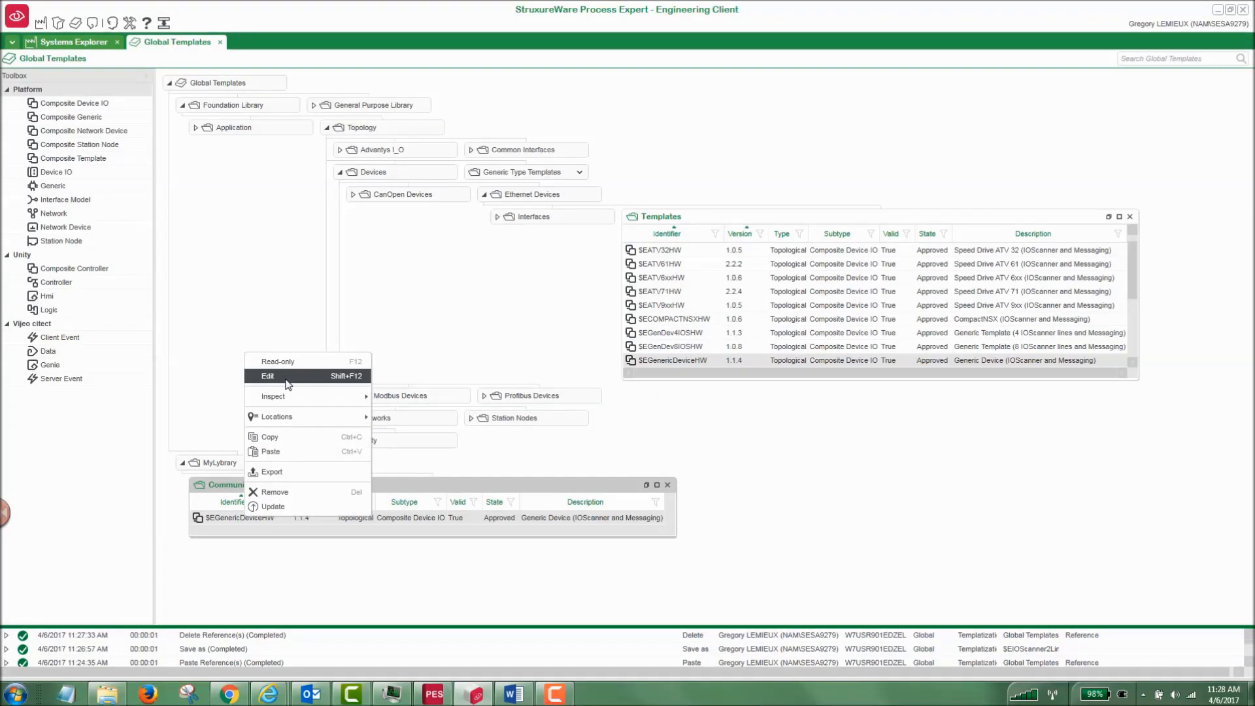
click(286, 379)
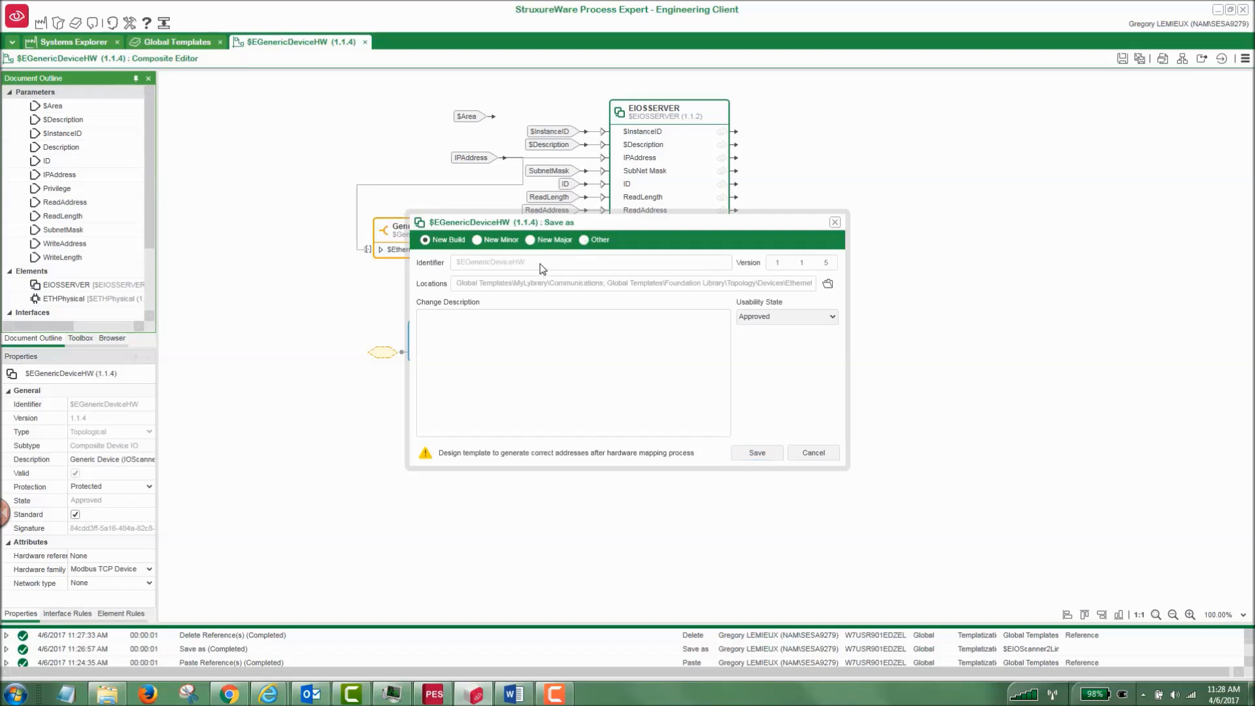
Set the template's Save as type to Other and its identifier to $IOScanner2Line.
click(583, 241)
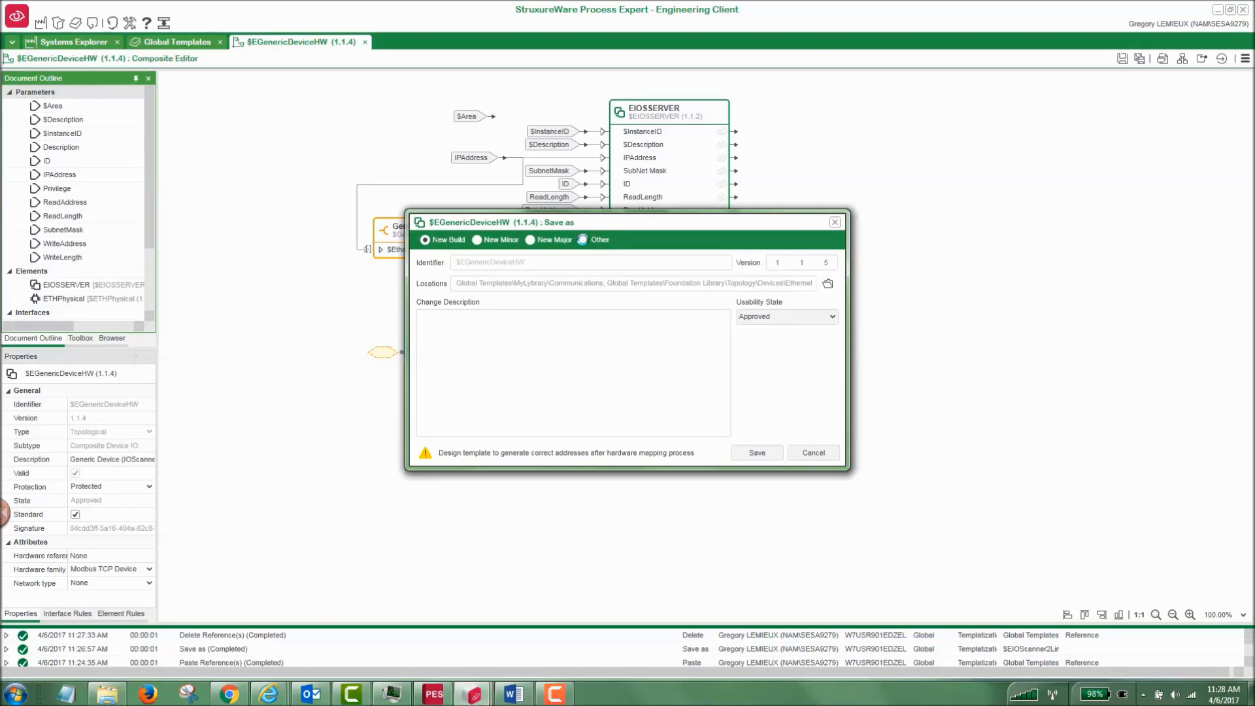
drag(559, 260, 461, 266)
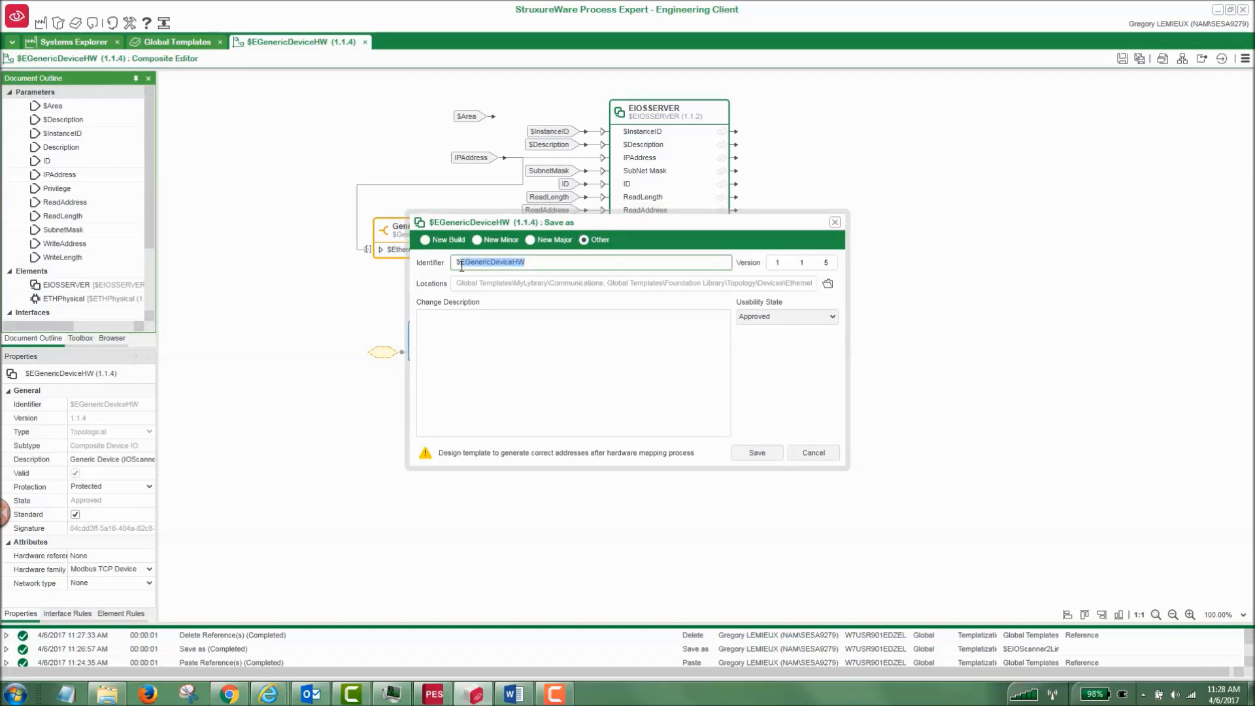
key(BackSpace)
text(IOScanner)
text(@)
text(Line)
key(Left)
key(Left)
key(Left)
key(Left)
key(BackSpace)
text(2)
Enter the change description "IO scanner generic device 2 lines" and save the new template.
click(471, 341)
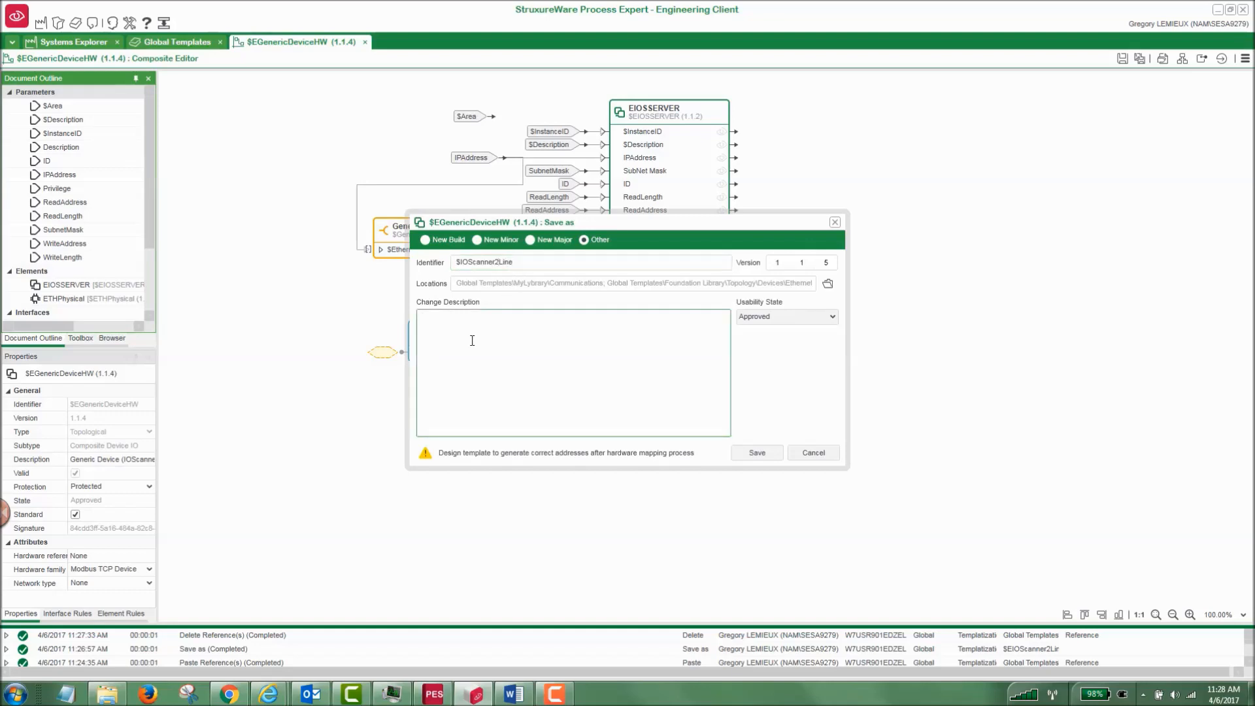
text(IO scanner generic device 2 lines)
click(751, 454)
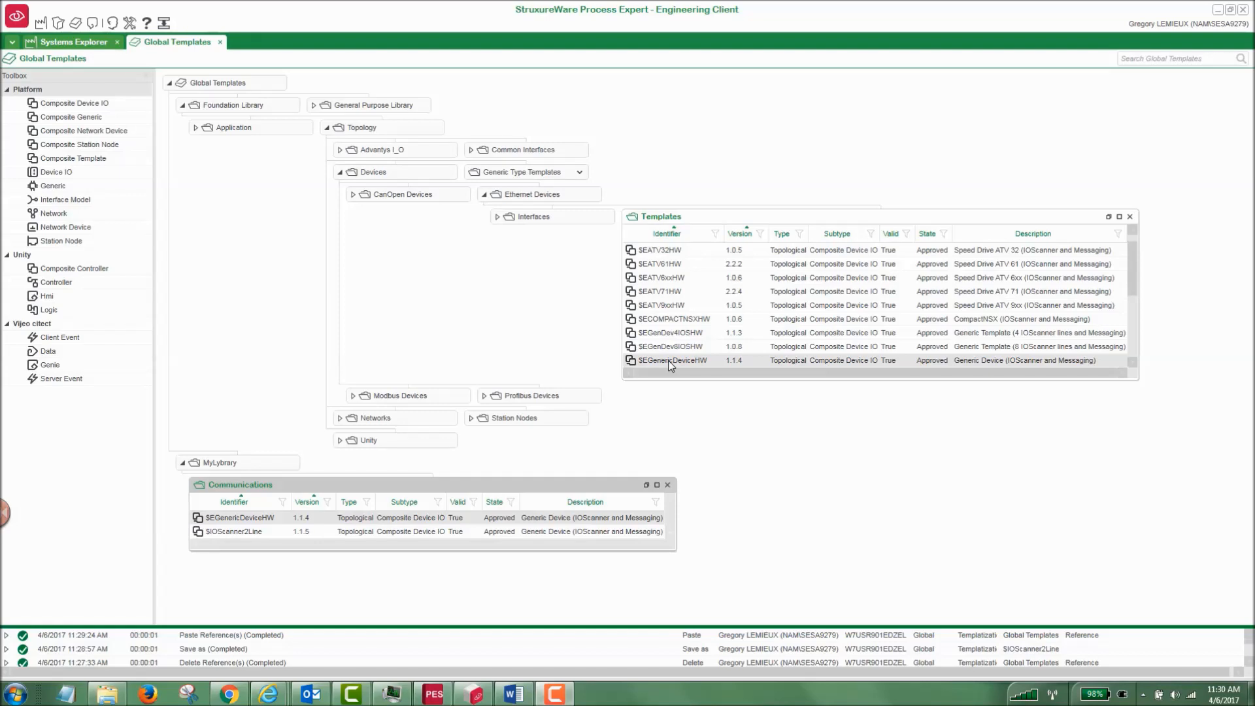
Remove the $EGenericDeviceHW reference from the Communications folder.
right_click(241, 521)
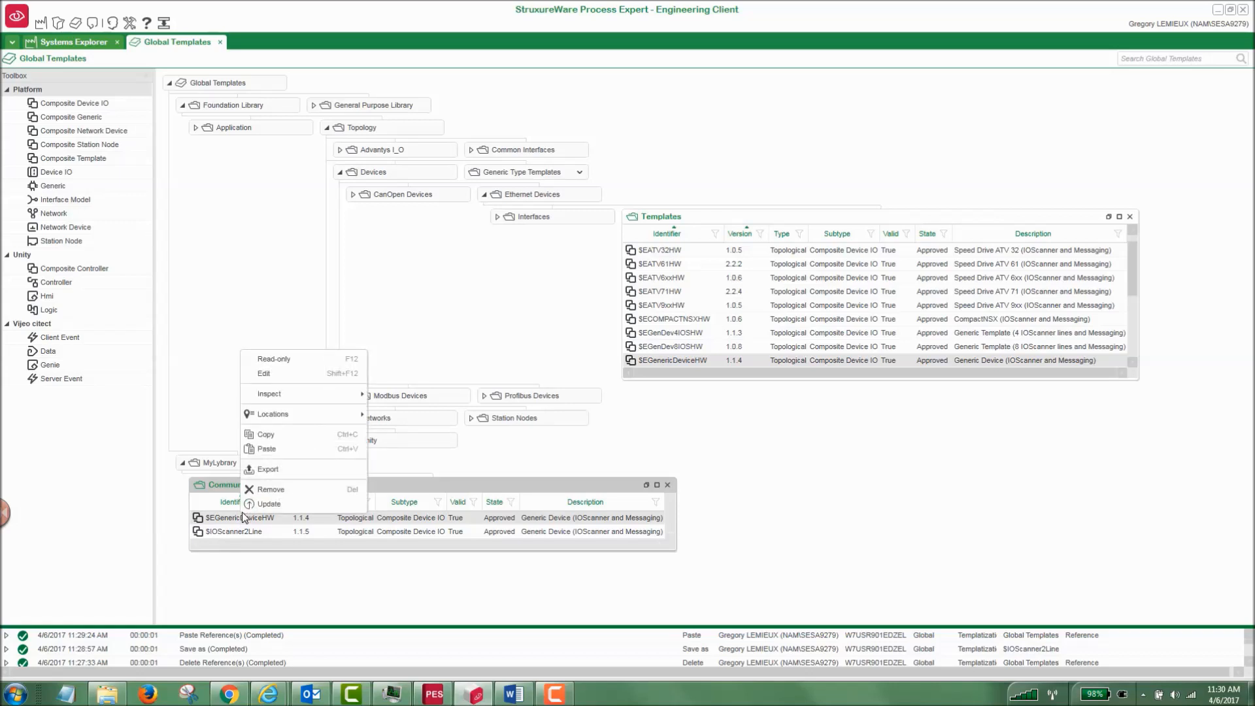
click(254, 489)
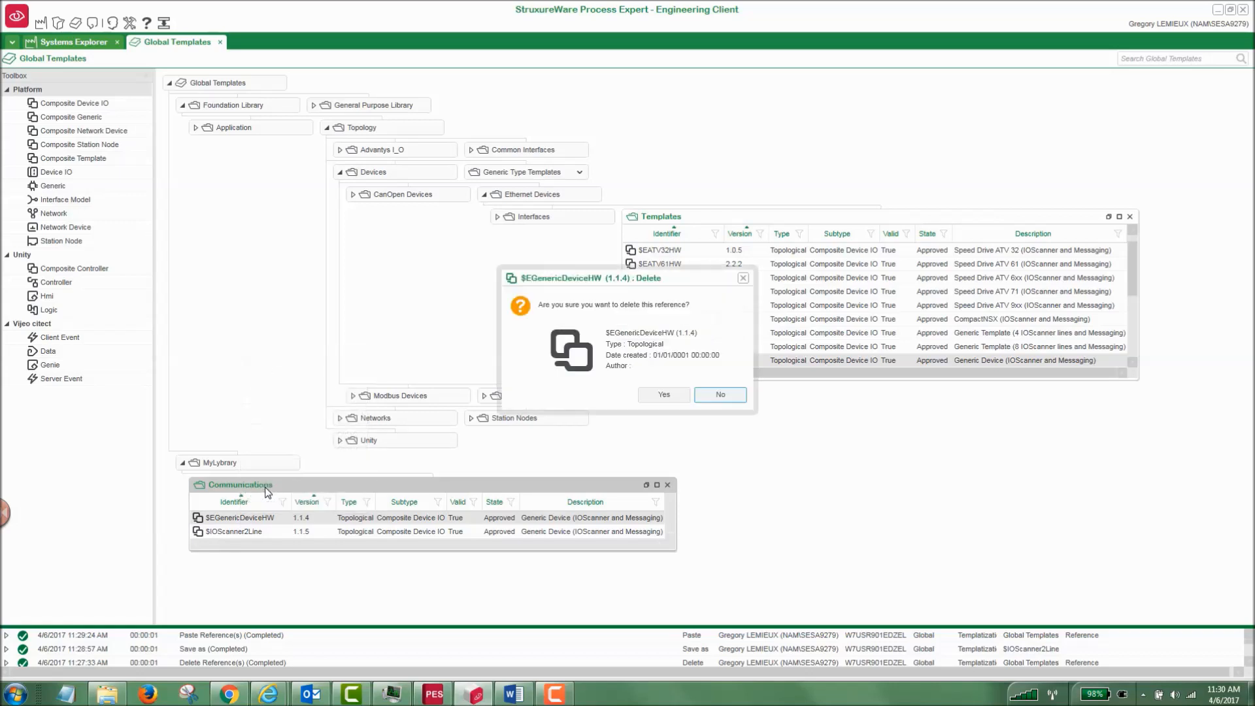
click(662, 395)
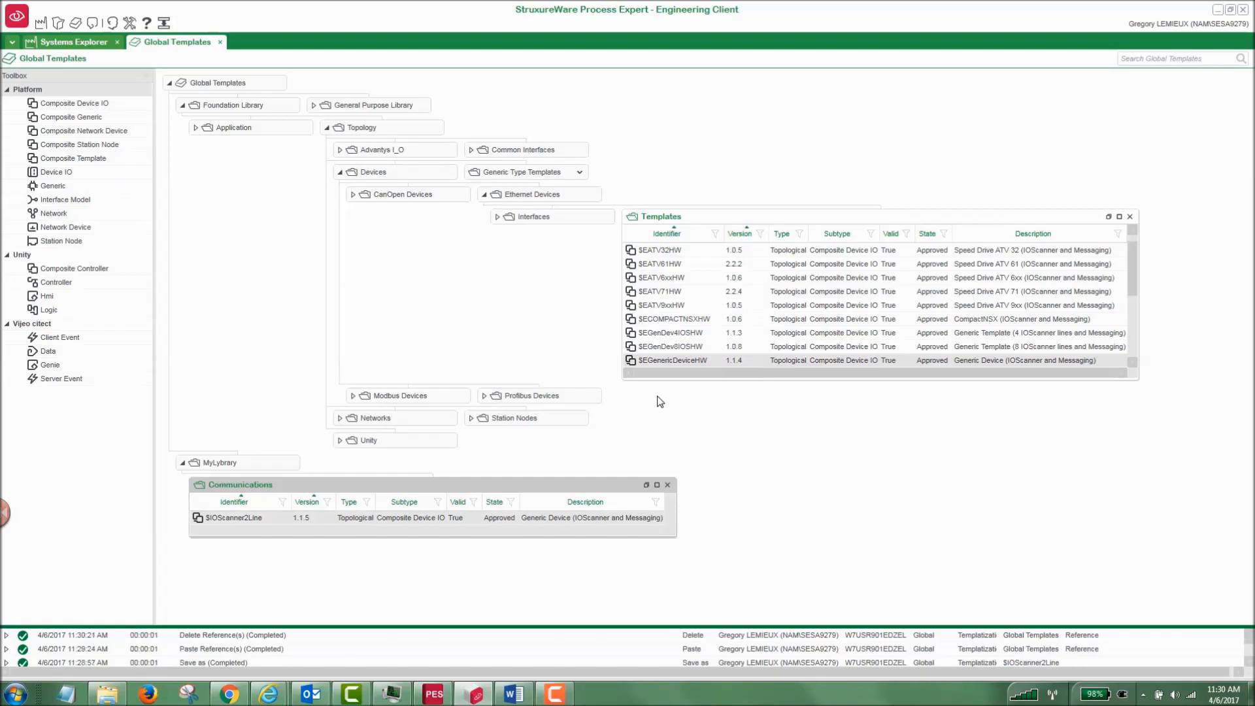
Open the $IOScanner2Line template for editing and compare its parameters with those of EGenericDeviceHW_1 in System_1.
right_click(238, 517)
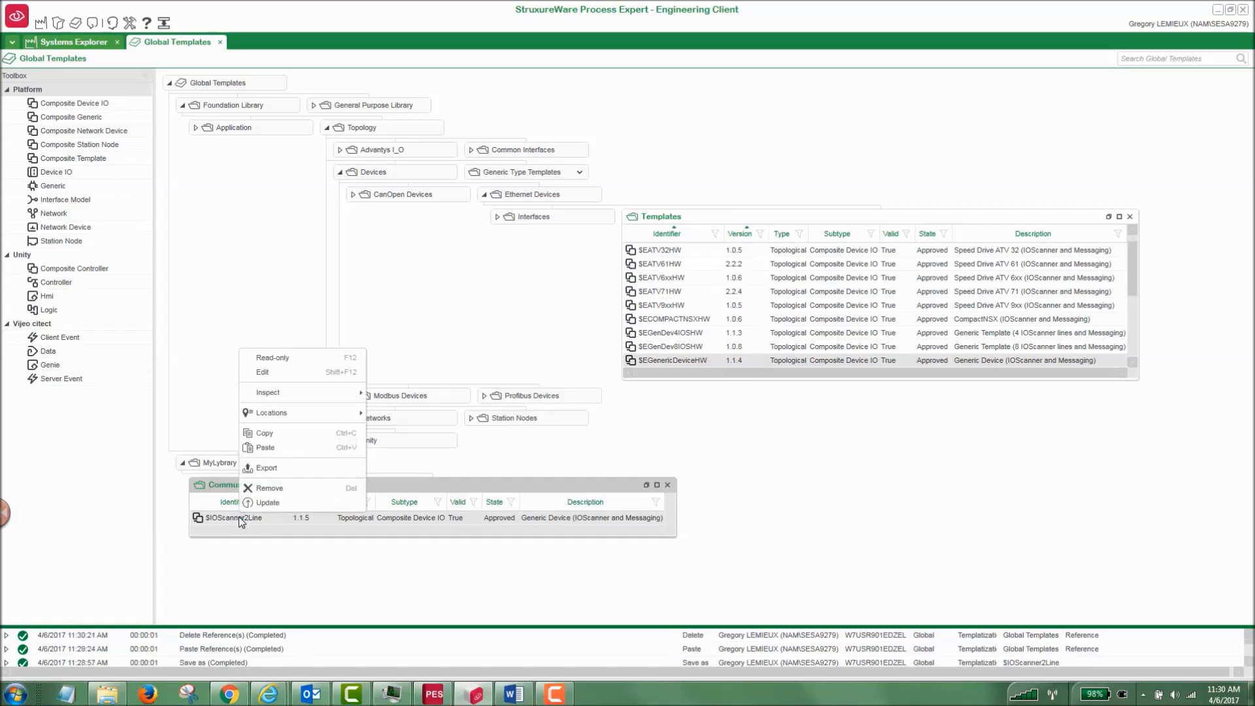
click(280, 381)
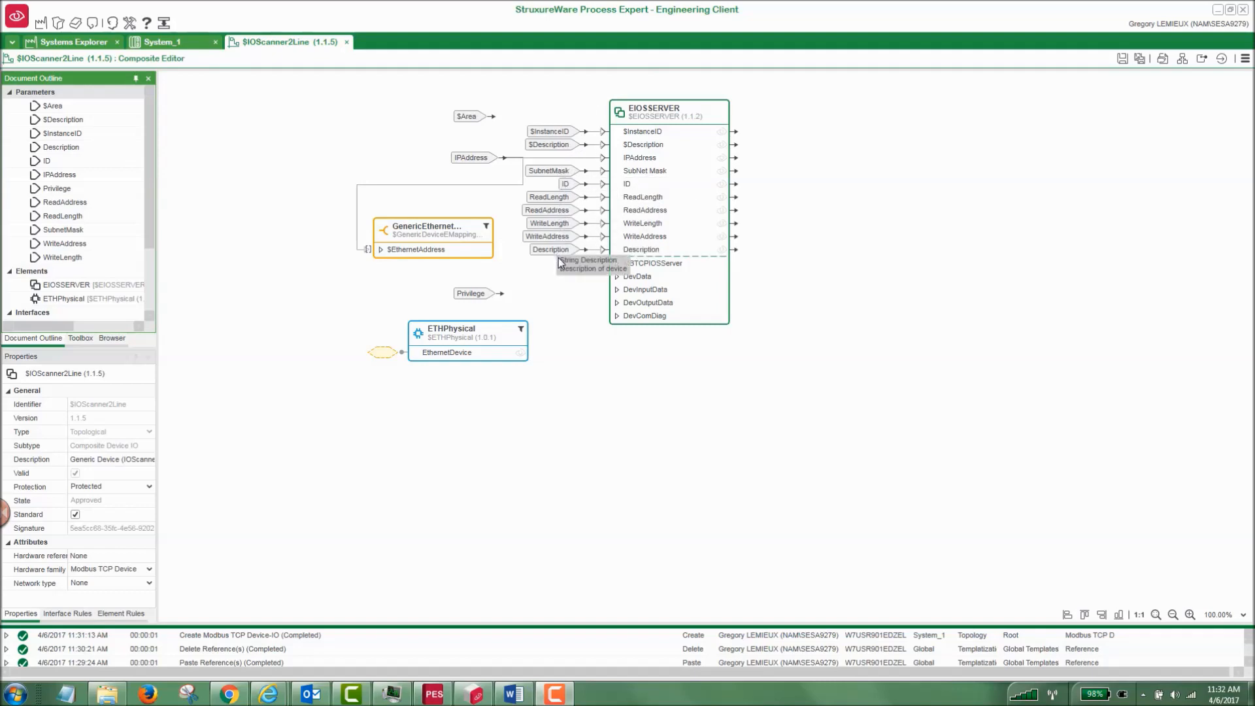
click(172, 45)
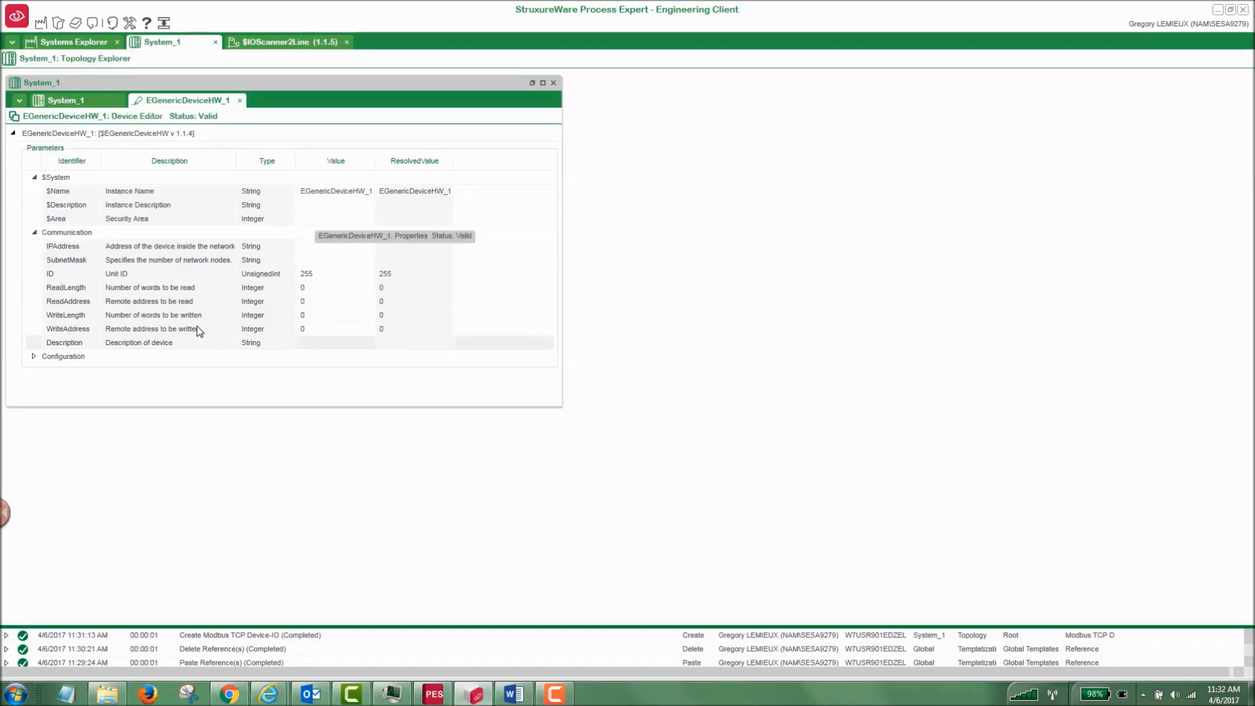
click(278, 42)
Find $EIOSSERVER in the template library and add it to the $IOScanner2Line composite as a second element named SecondTransaction.
click(661, 116)
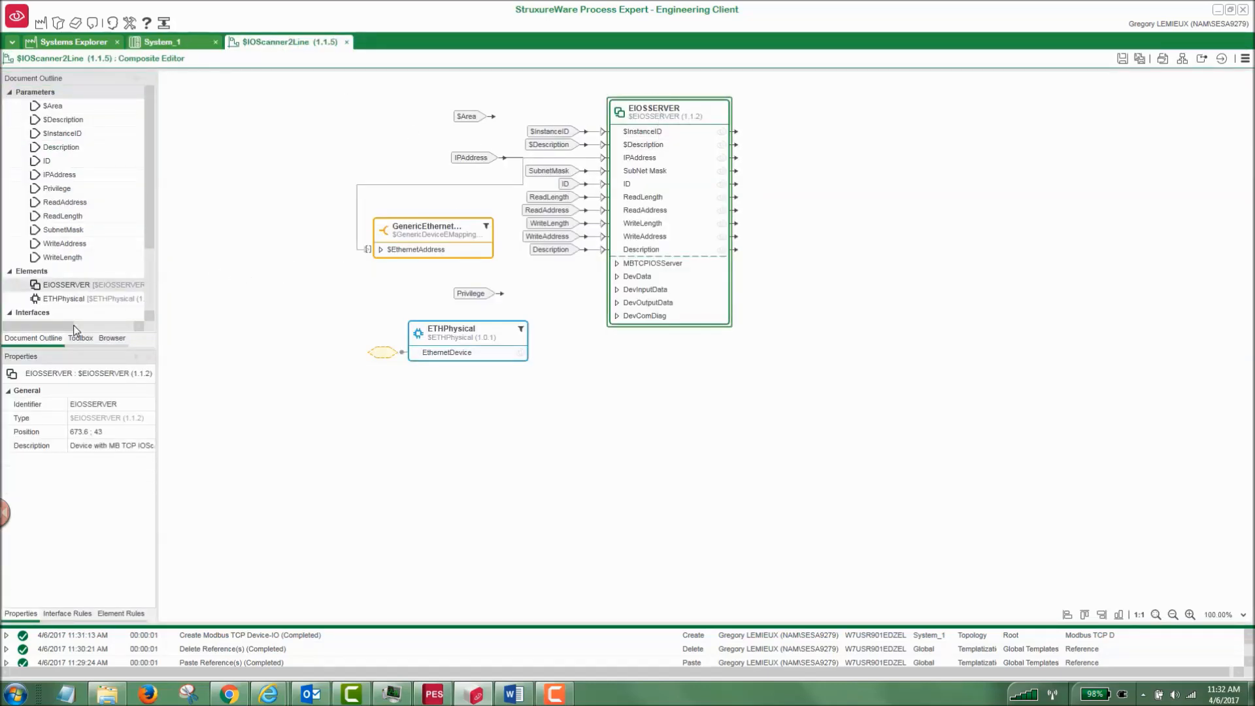
click(112, 338)
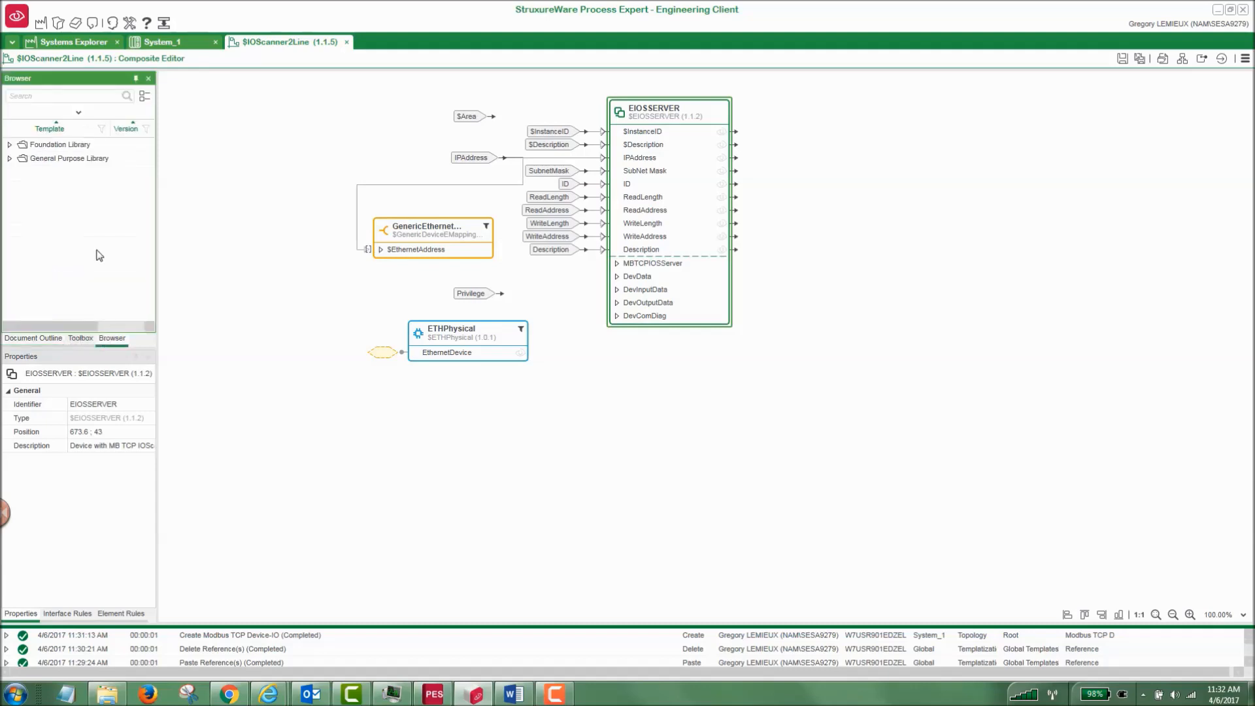
click(51, 98)
text(EIOS)
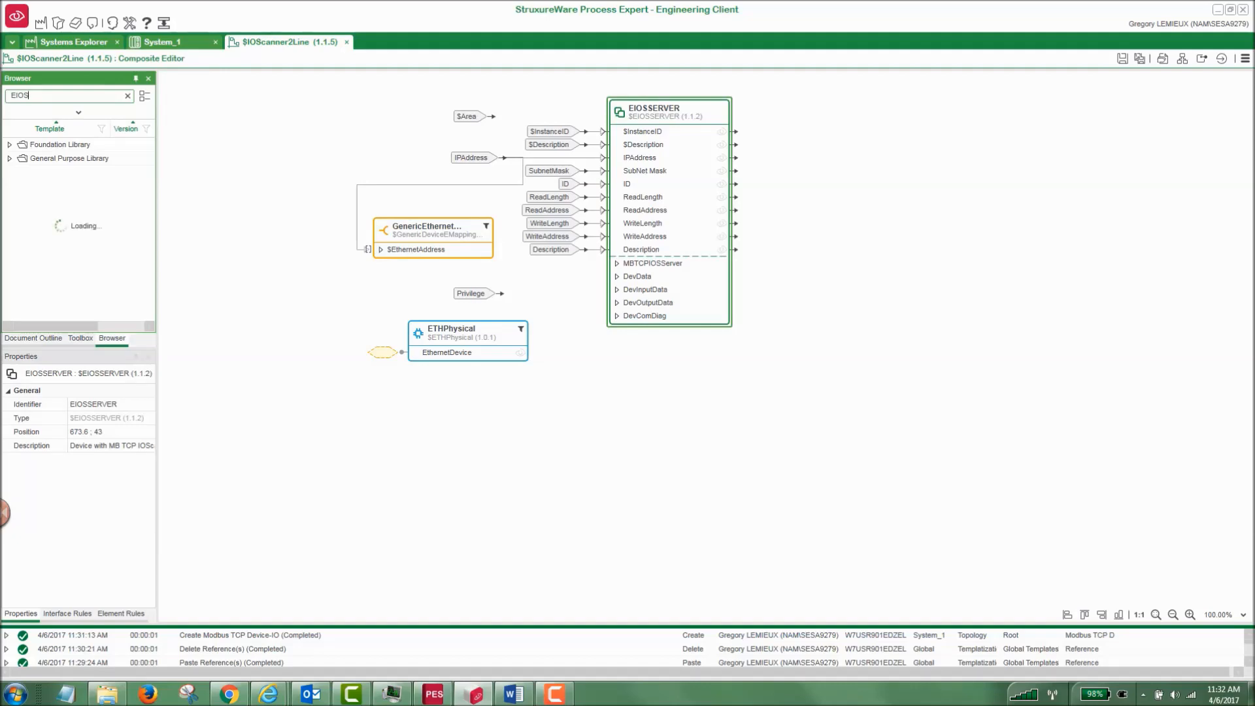
text(Ser)
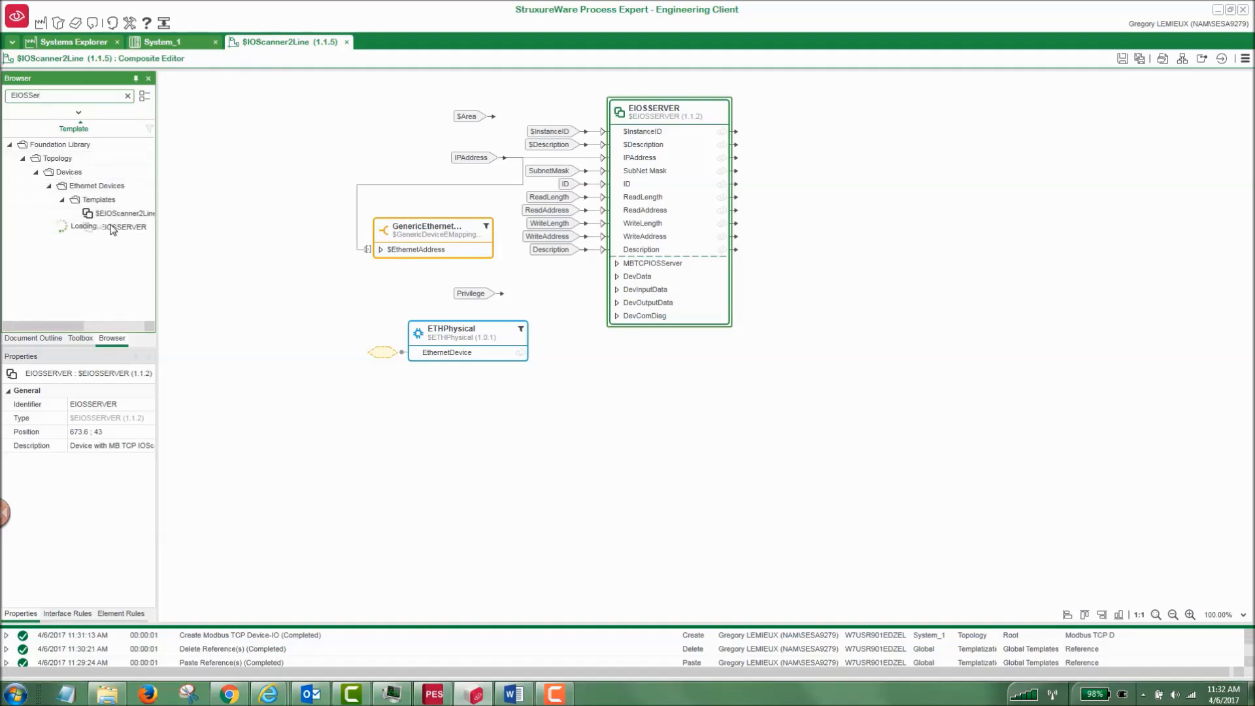
click(936, 208)
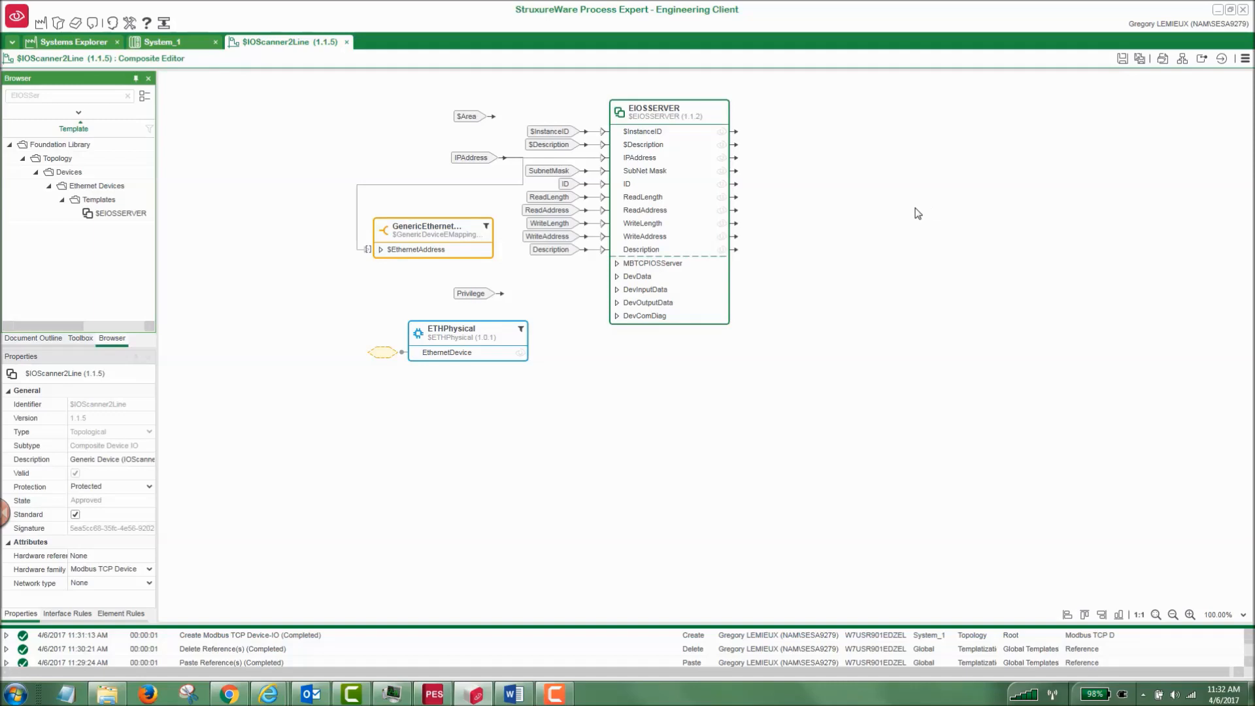
drag(118, 213, 1042, 214)
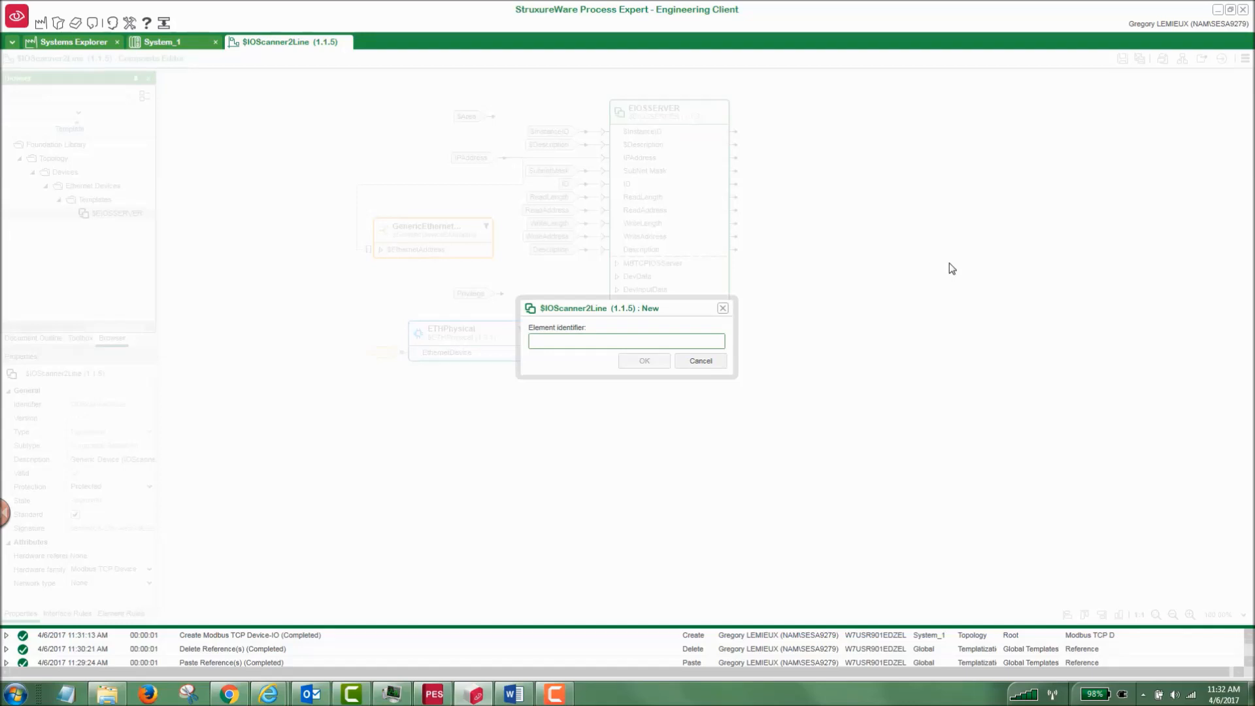
text(SecondTransaction)
key(Return)
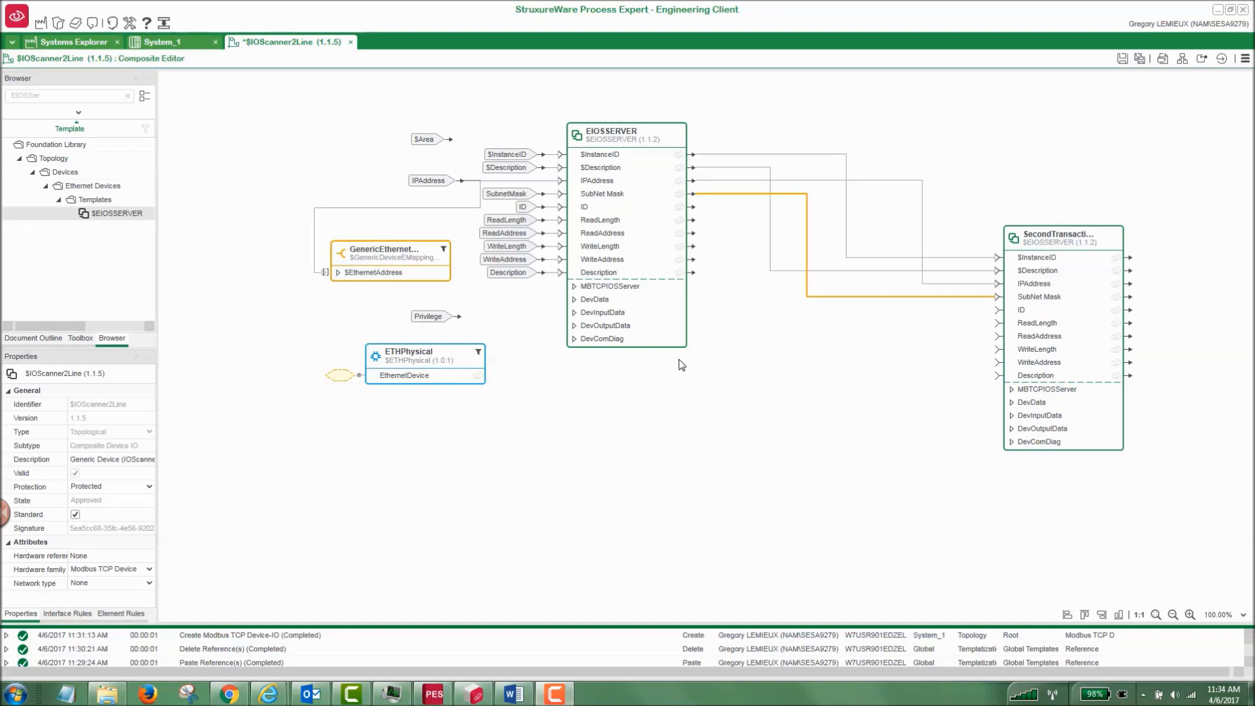
Link the ID output of EIOSSERVER to the ID input of SecondTransaction and create a parameter for SecondTransaction's Description input.
drag(692, 206, 995, 310)
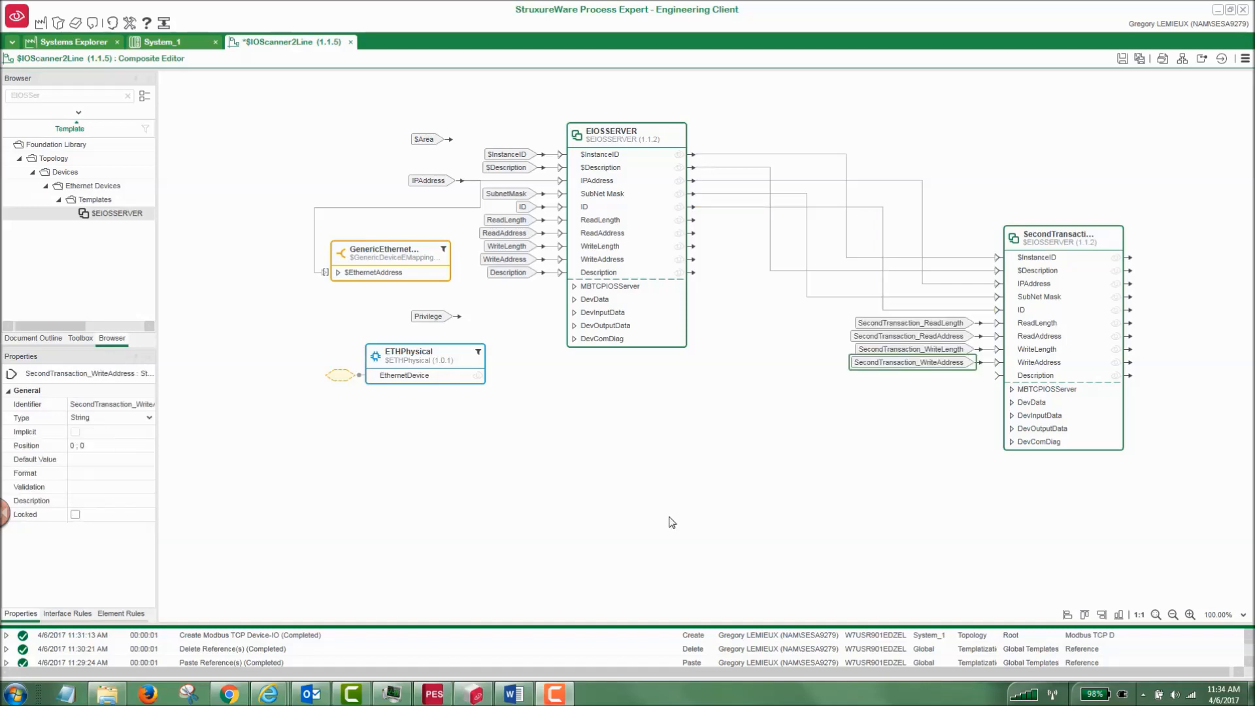
right_click(1028, 377)
click(1040, 389)
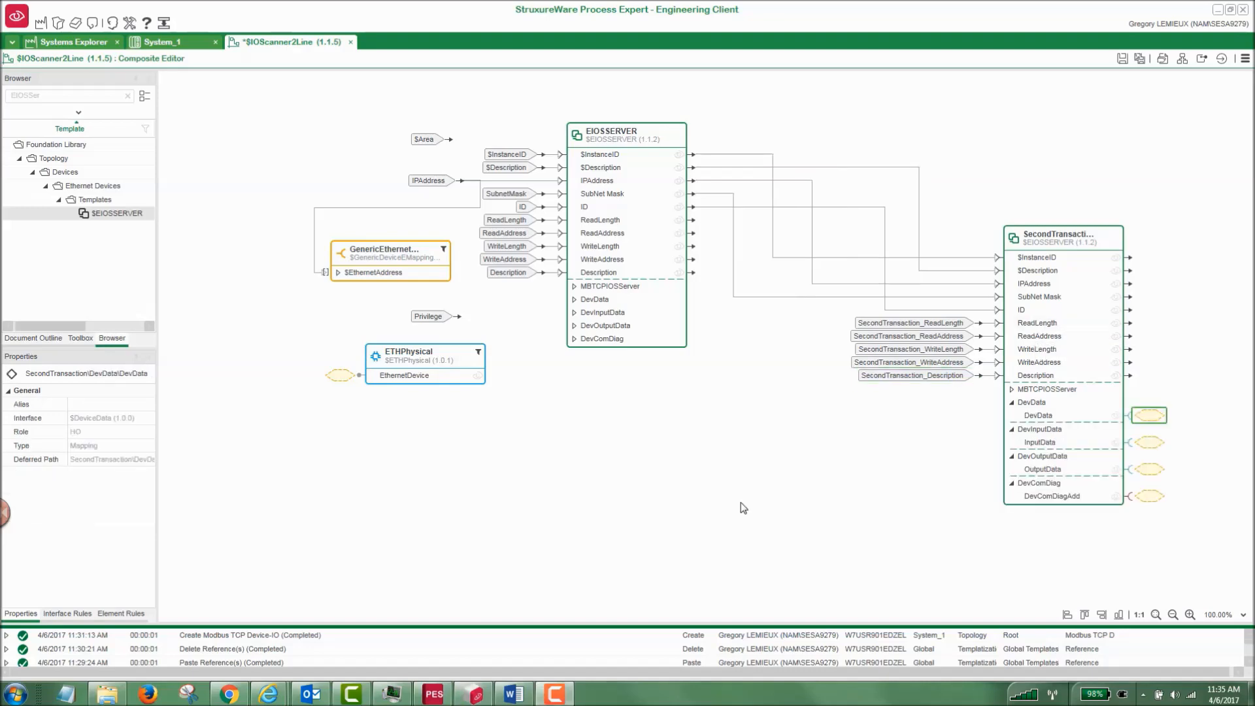
Expose the MBTCPServiceServer interface in the MBTCPIOSServer group of SecondTransaction.
click(1012, 390)
right_click(1118, 406)
click(1141, 416)
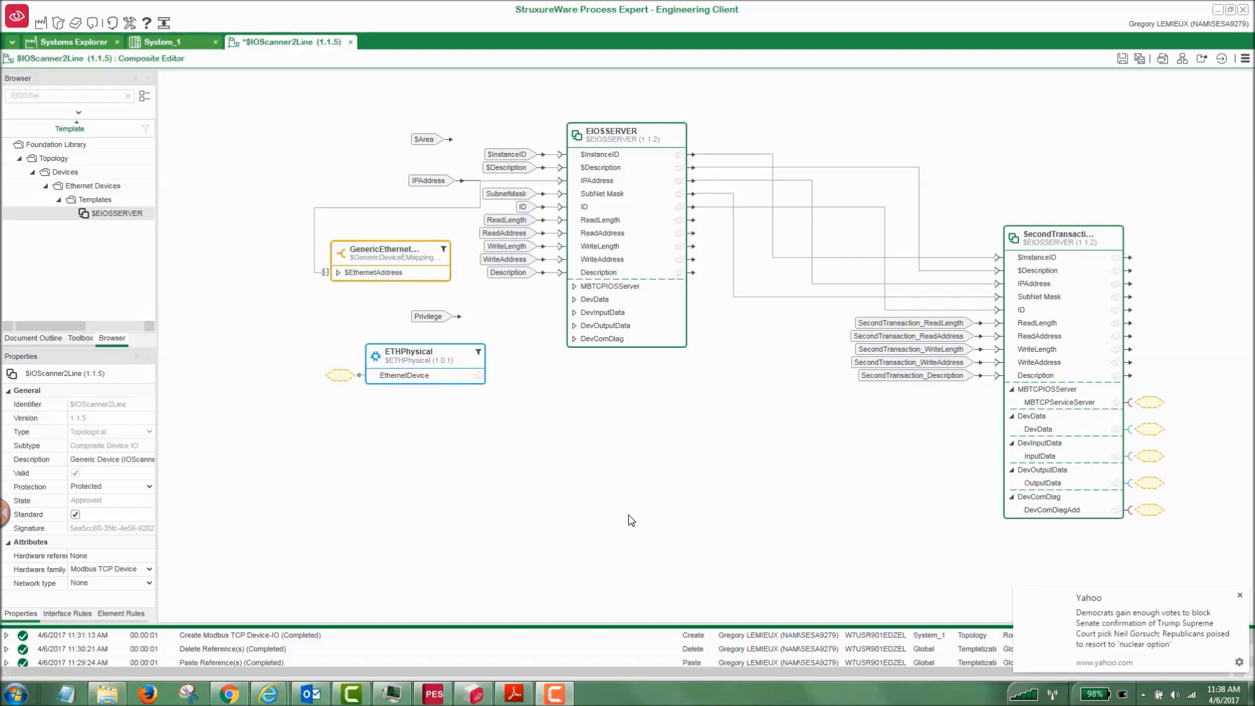
Save the $IOScanner2Line template with Keep Version and the change description "Modified", and close its editor.
click(1121, 60)
click(533, 358)
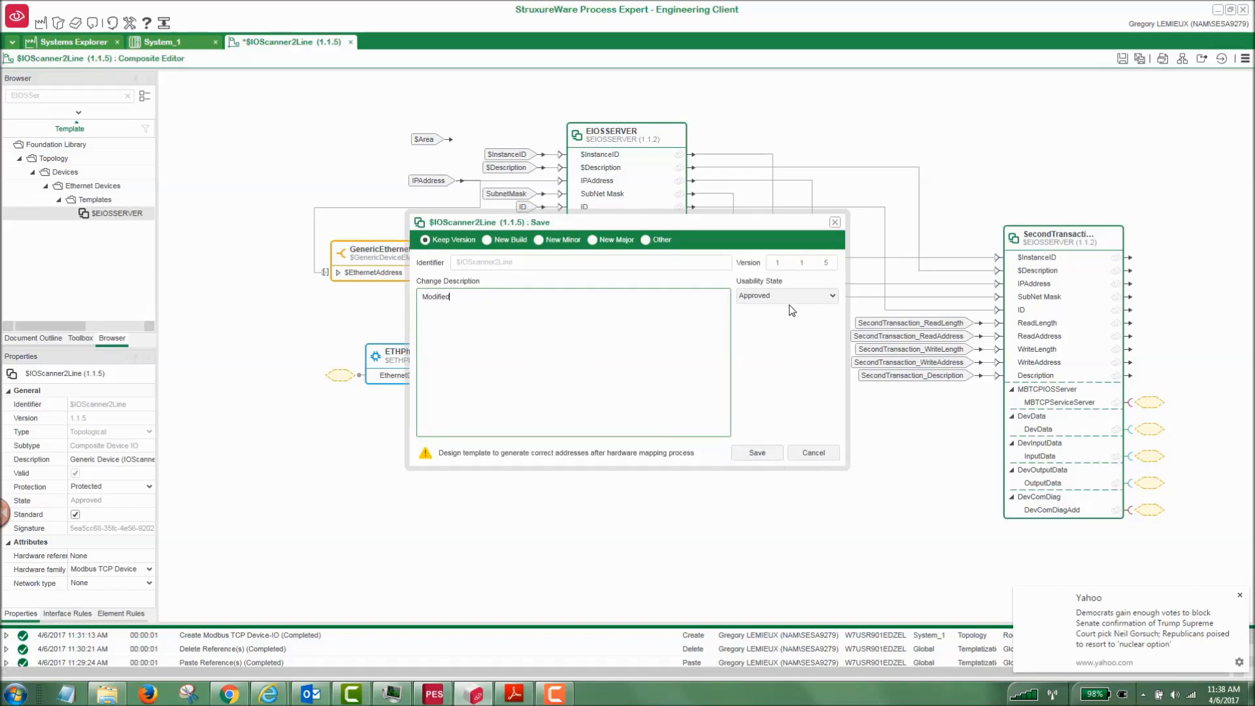
click(757, 451)
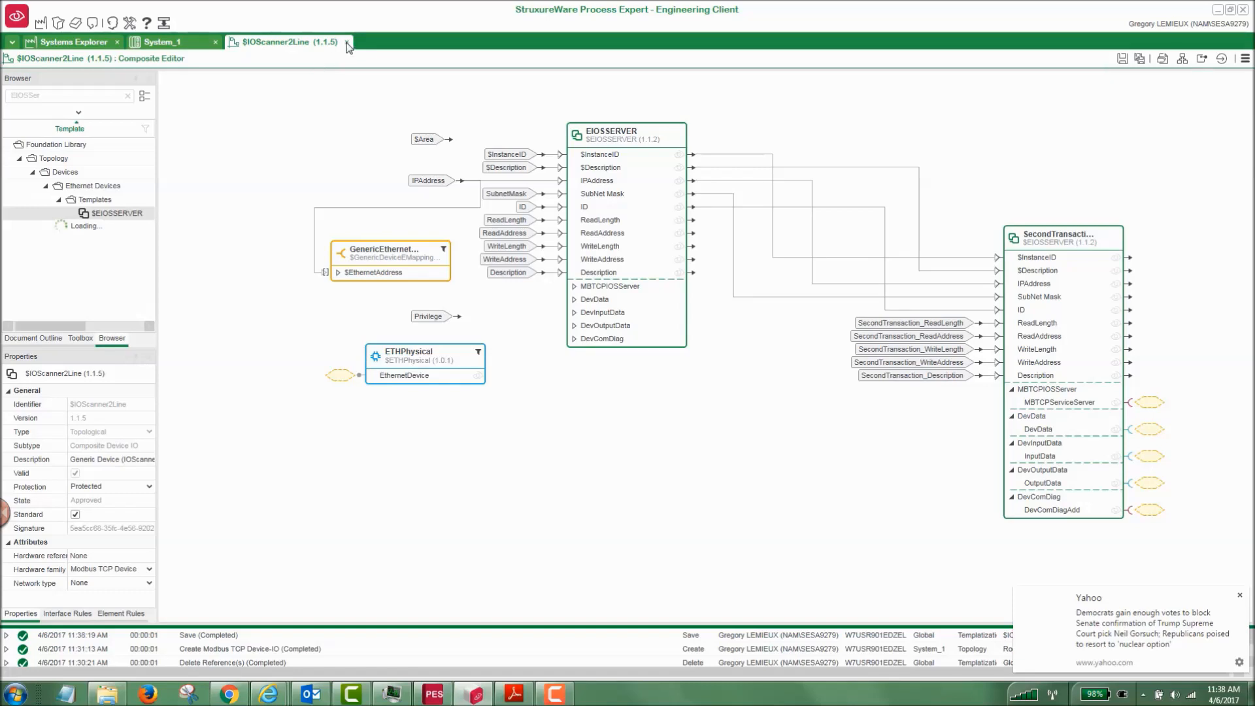
click(347, 43)
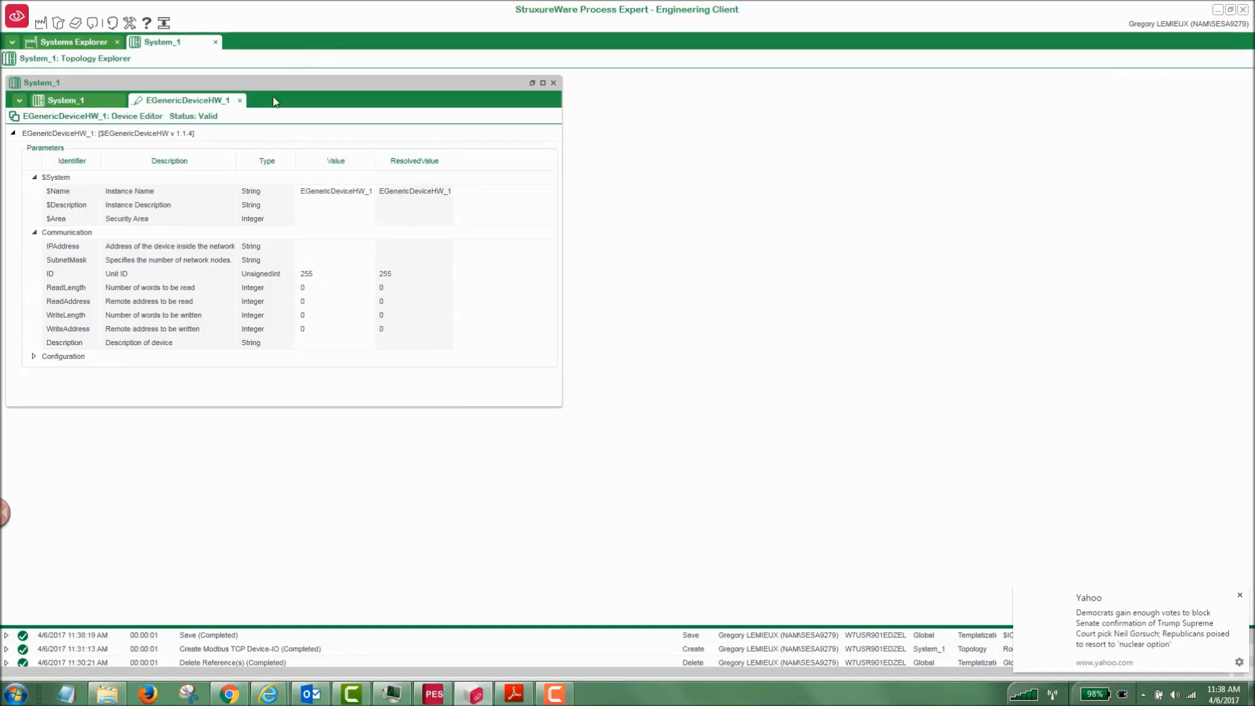
Close the EGenericDeviceHW_1 editor and create a Modbus TCP Device-IO in System_1 from MyLybrary's $IOScanner2Line template.
click(239, 101)
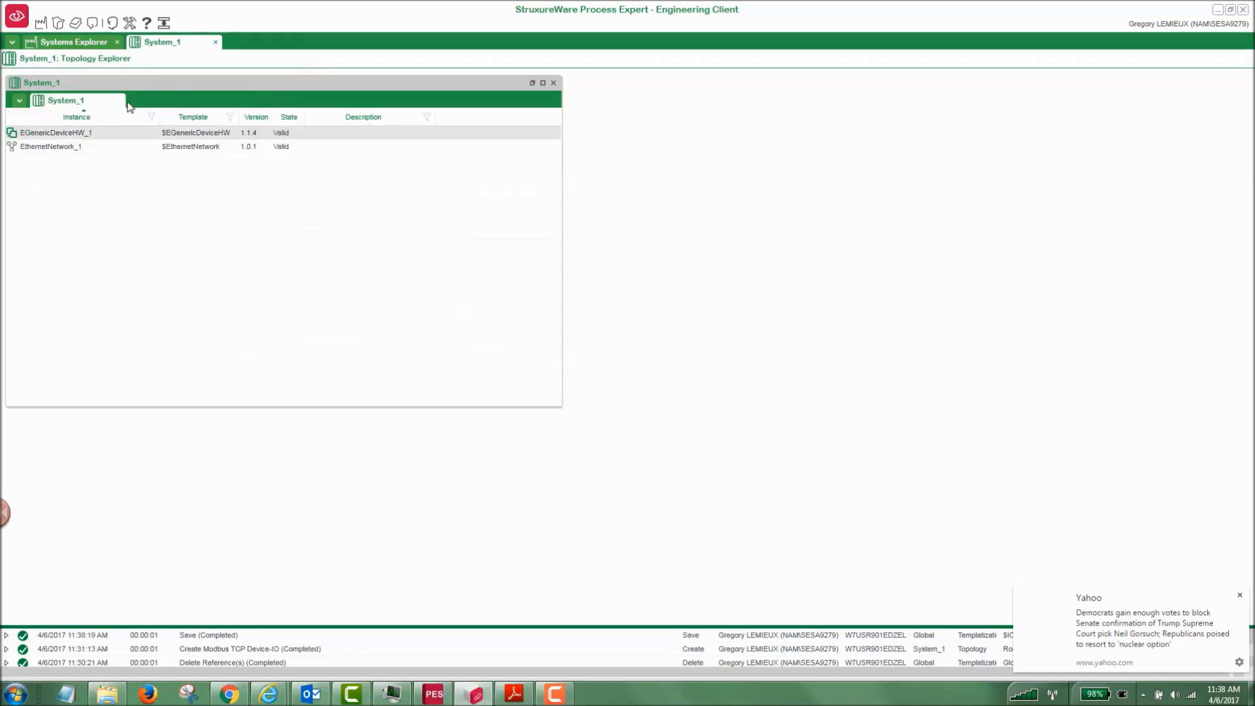
right_click(85, 90)
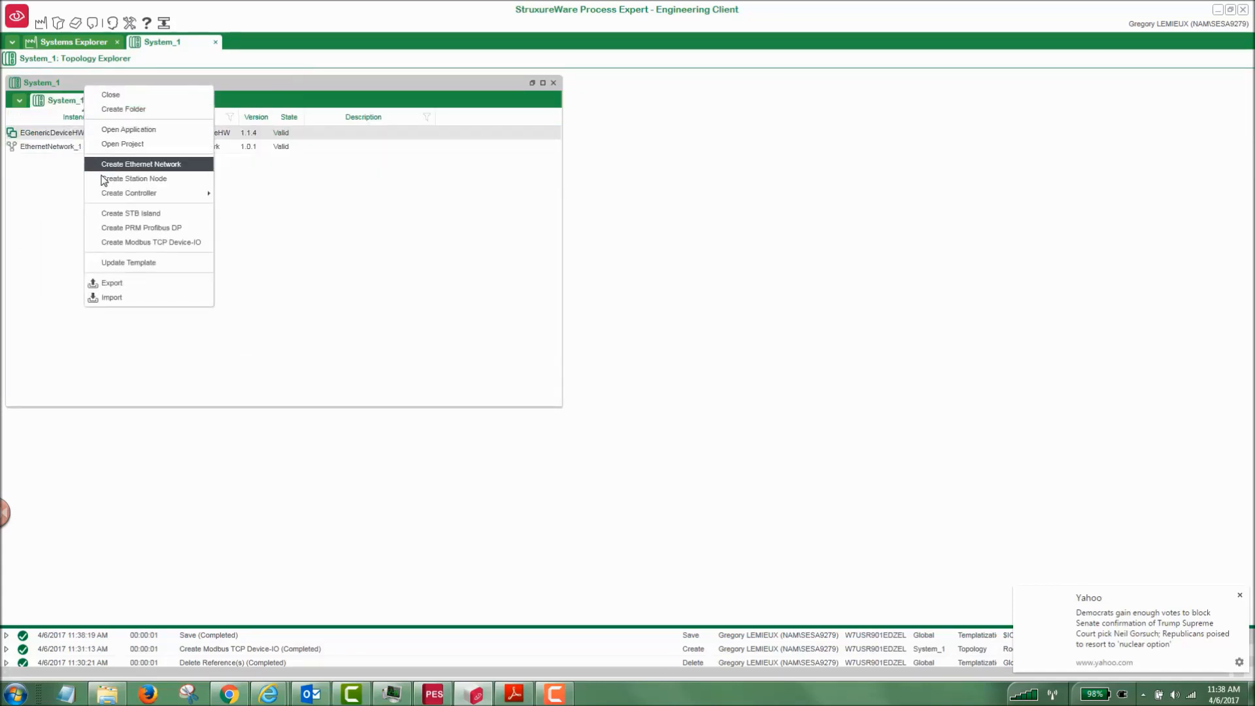
click(106, 243)
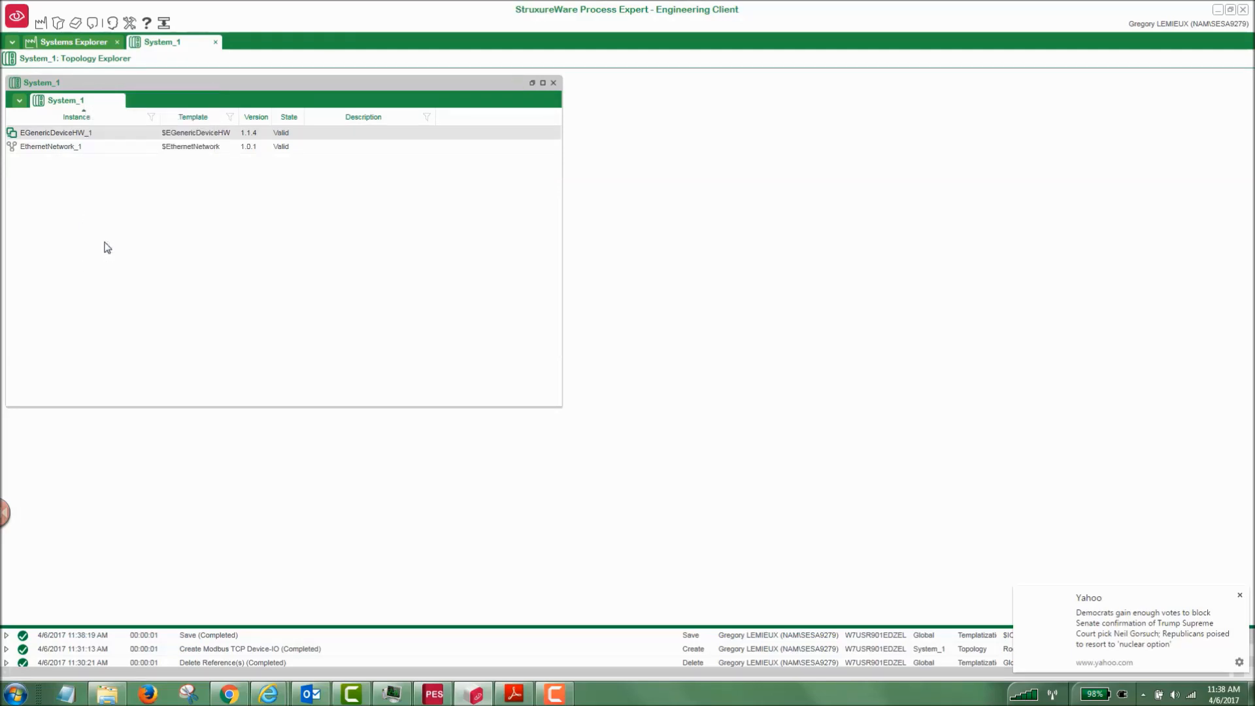
click(445, 293)
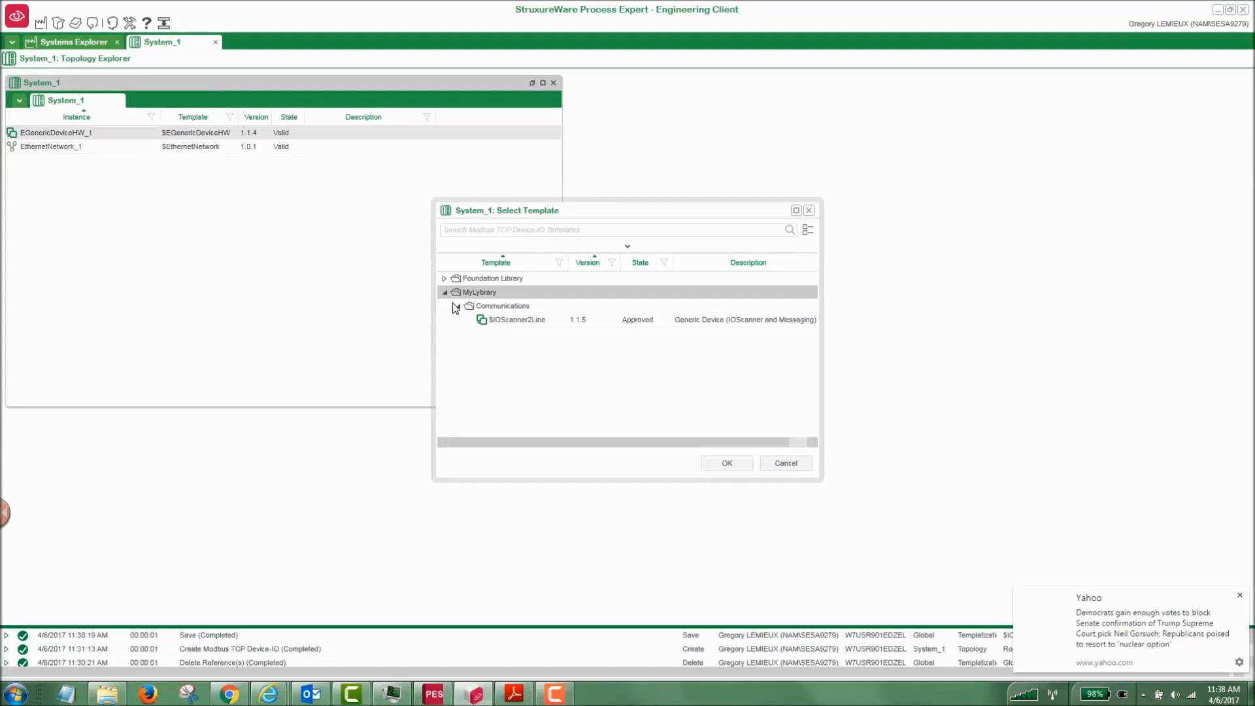
click(531, 322)
click(726, 463)
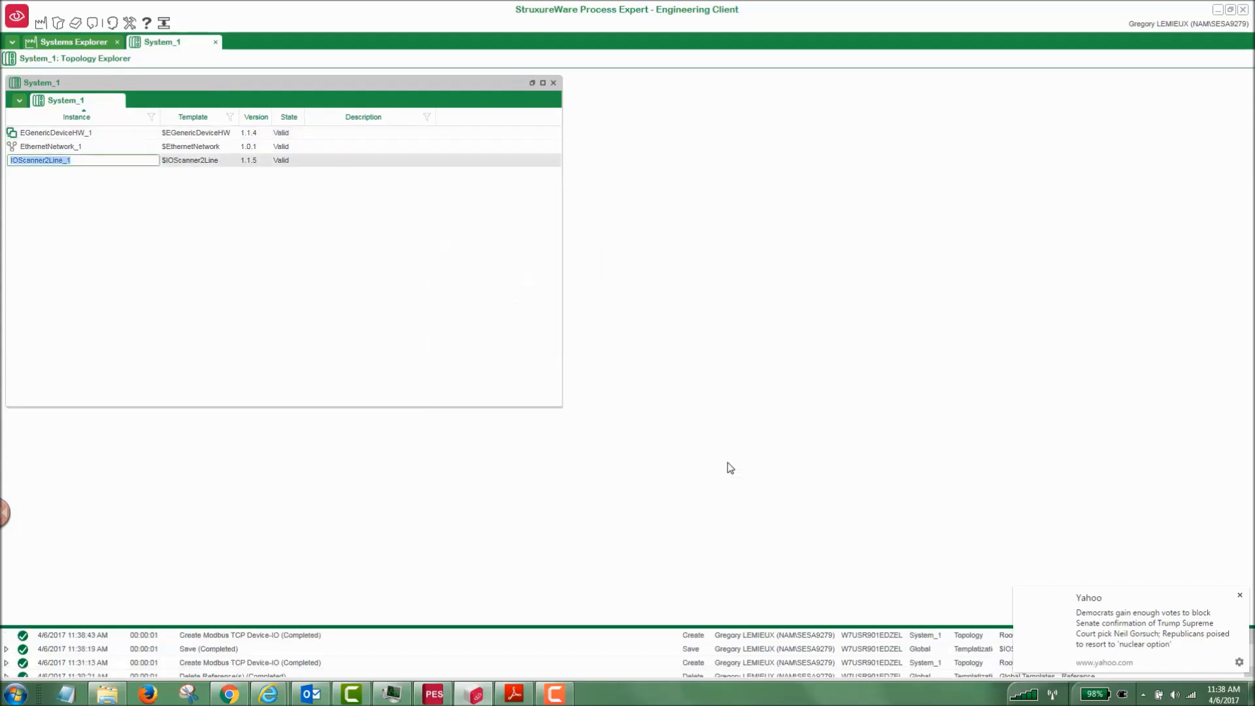
Open the properties of IOScanner2Line_1 and examine its Communication, Configuration and Others parameters.
right_click(53, 161)
click(97, 279)
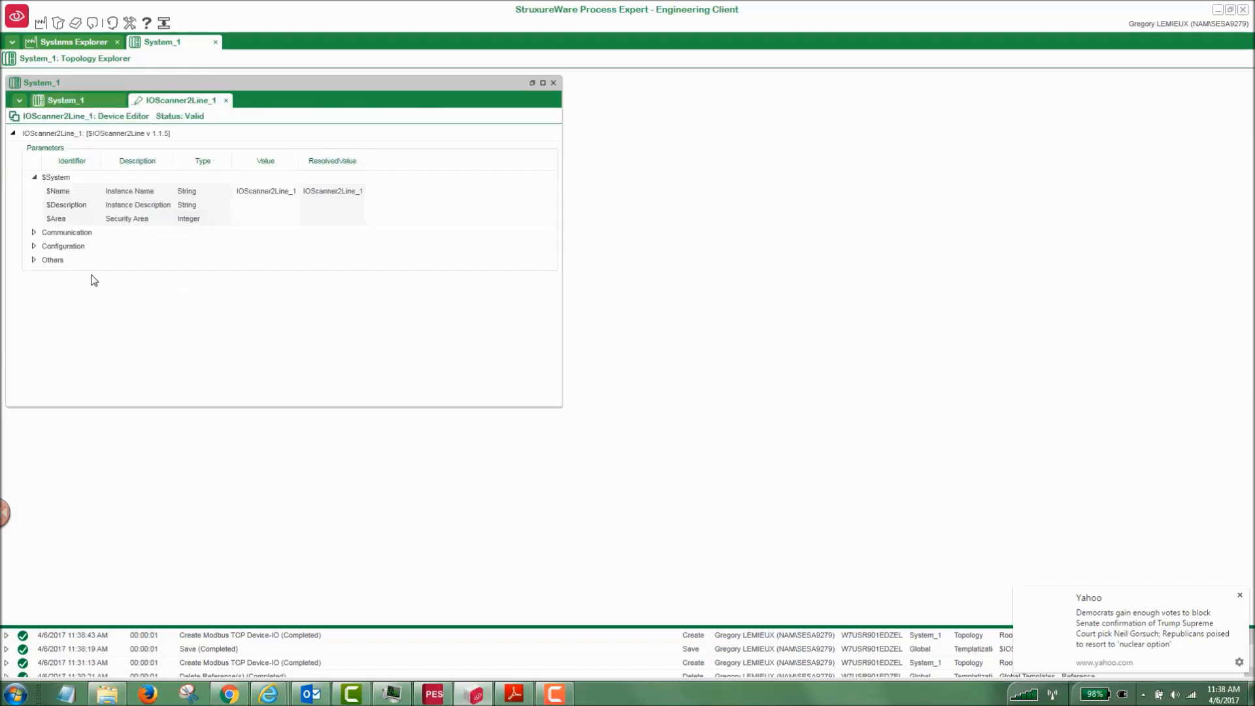
click(33, 232)
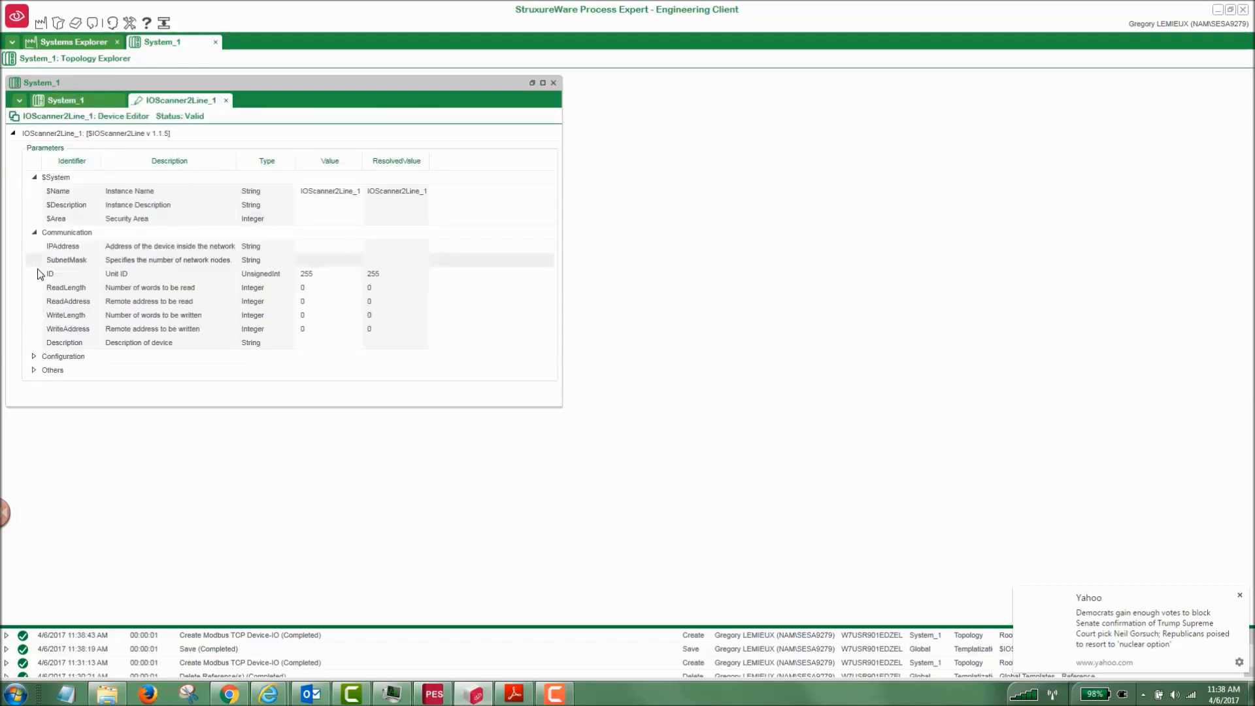
click(34, 356)
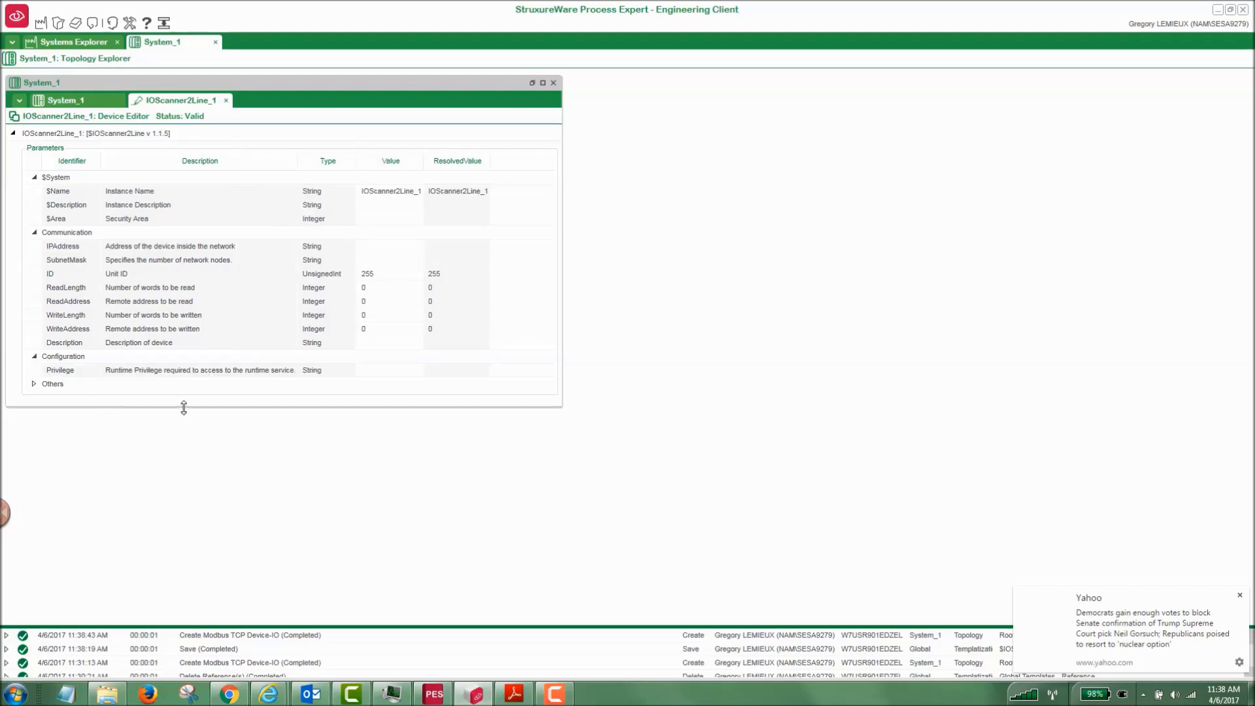
drag(183, 407, 185, 565)
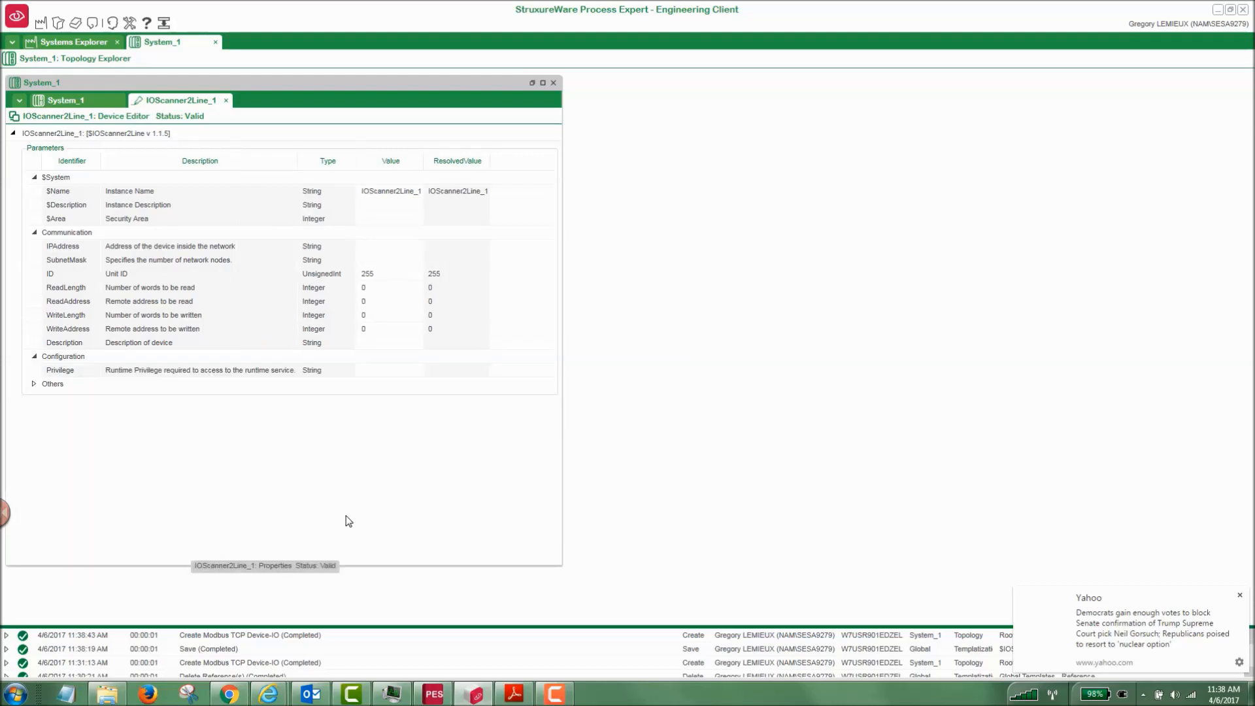
click(33, 384)
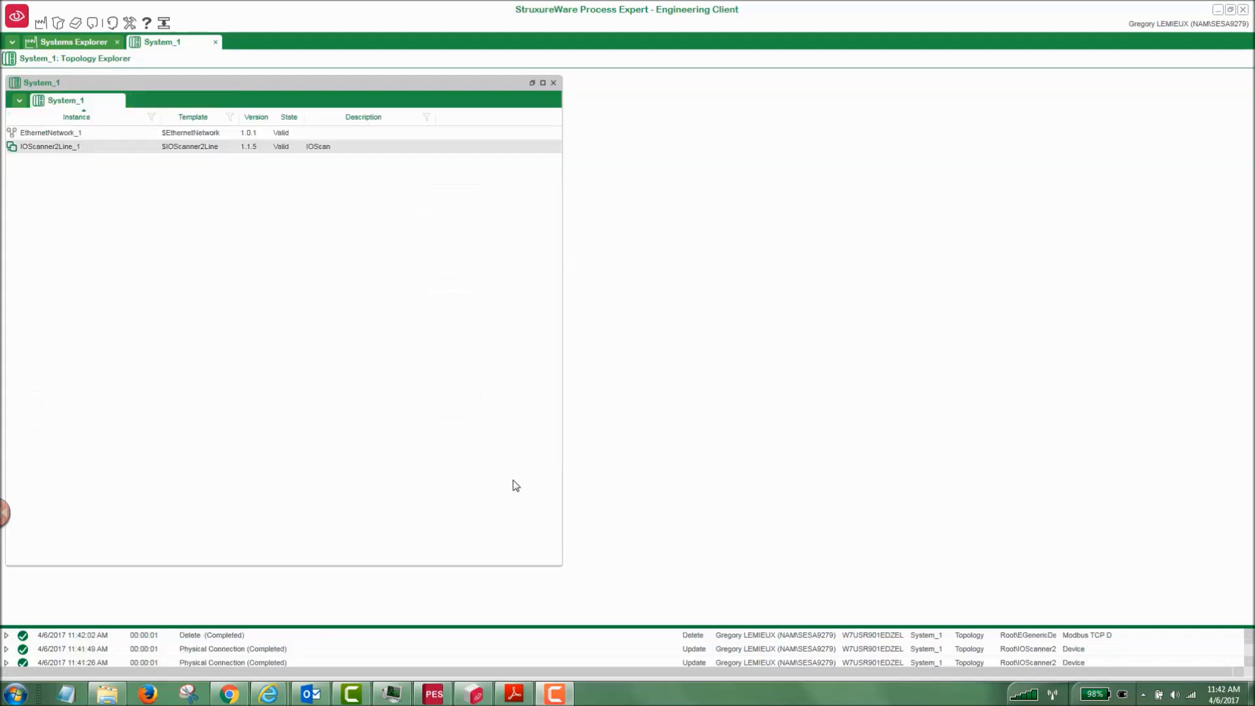
Assign the physical connection of IOScanner2Line_1 to EthernetNetwork_1.
right_click(75, 149)
click(92, 159)
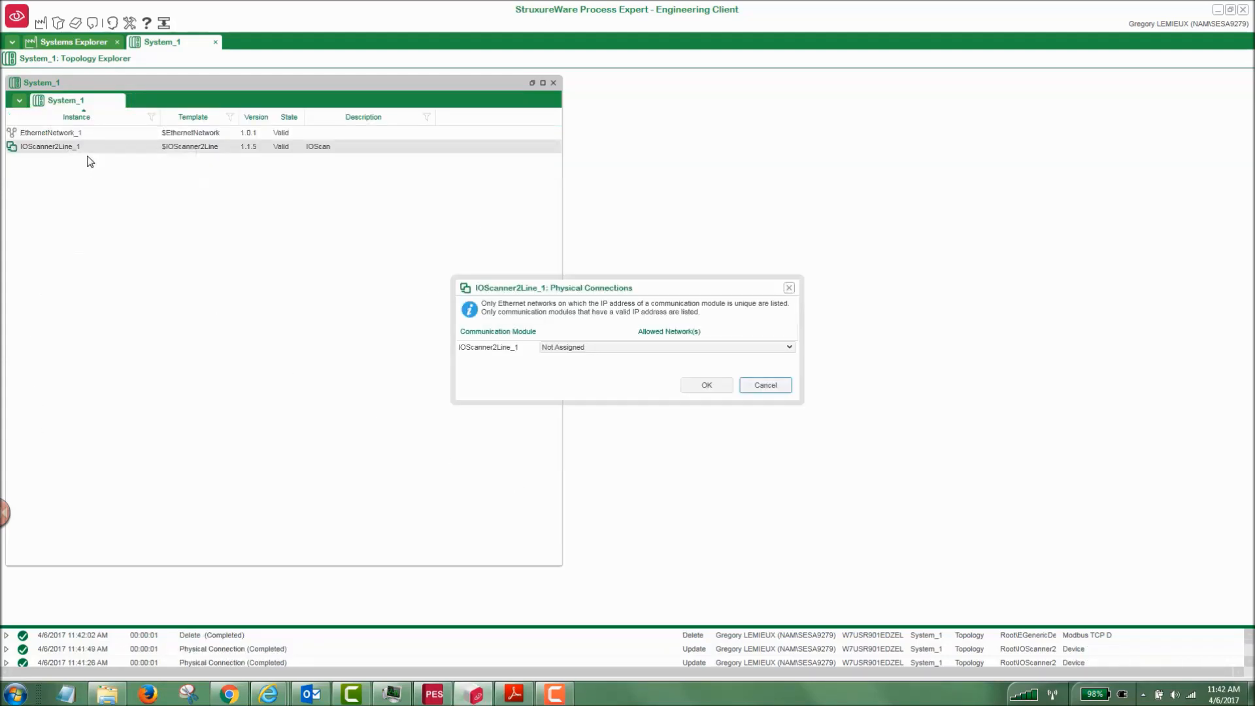
click(789, 348)
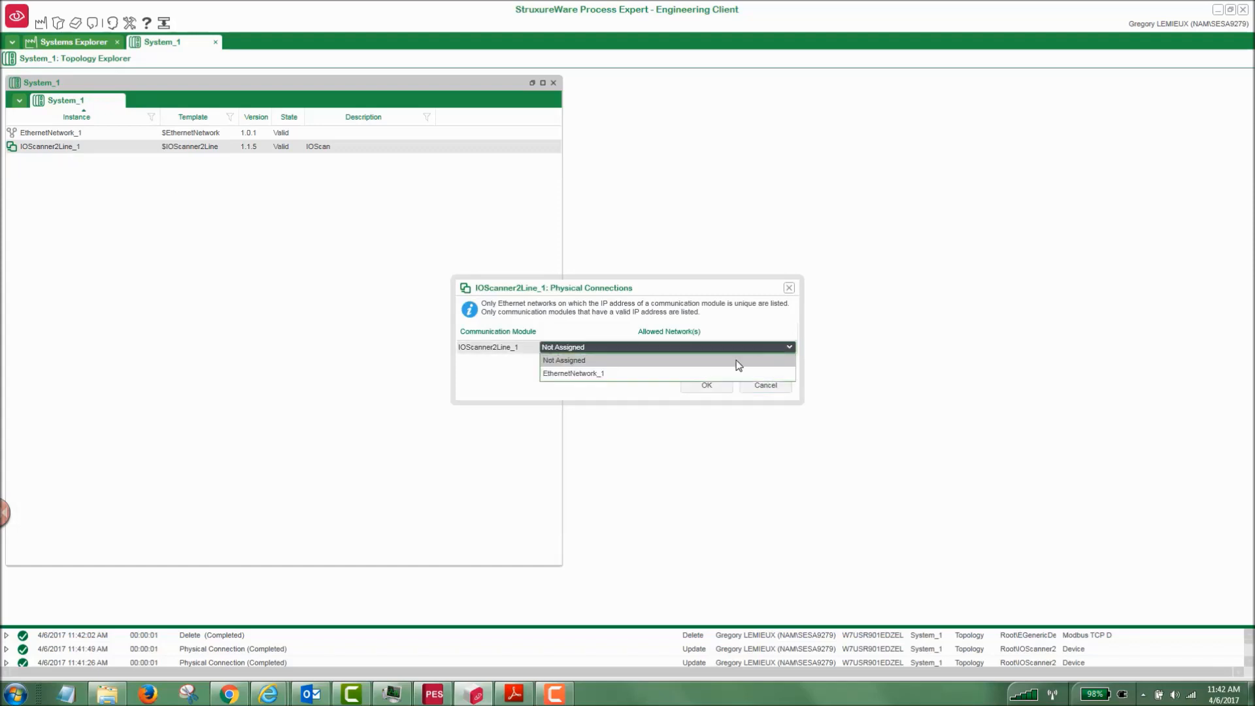
click(605, 371)
click(706, 385)
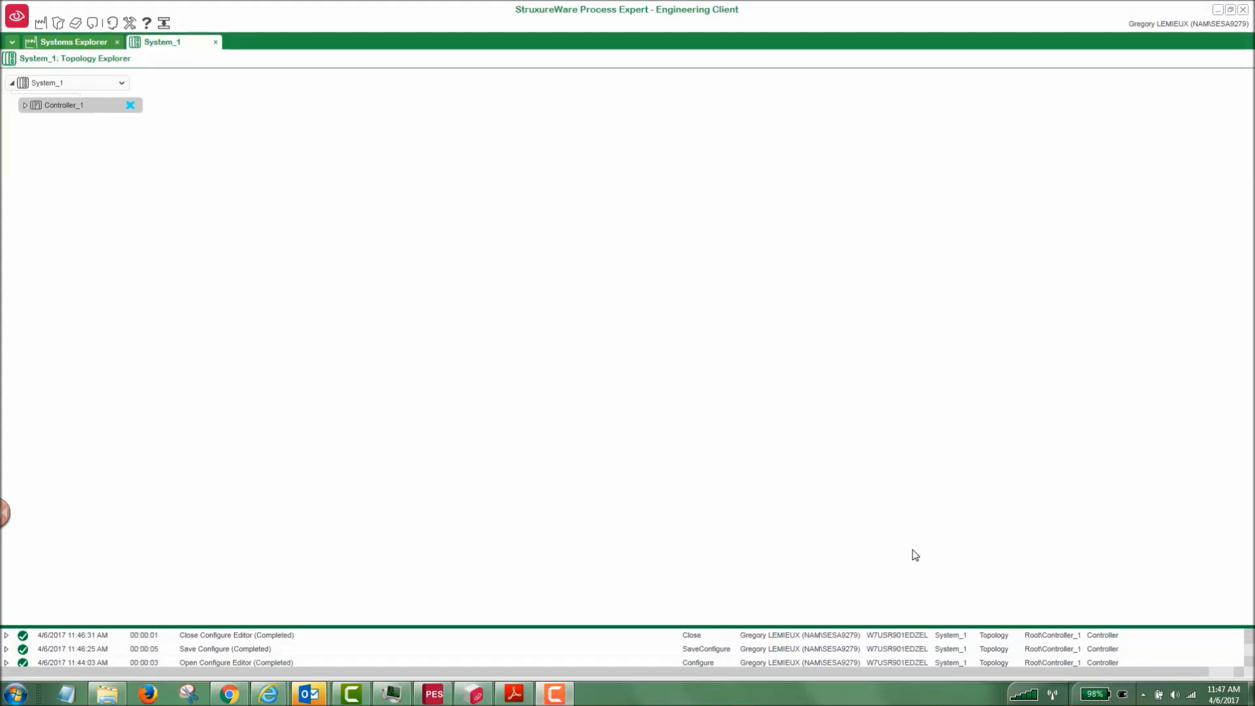
Open the properties of Controller_1 and its ServerMemoryStart value for editing.
right_click(69, 112)
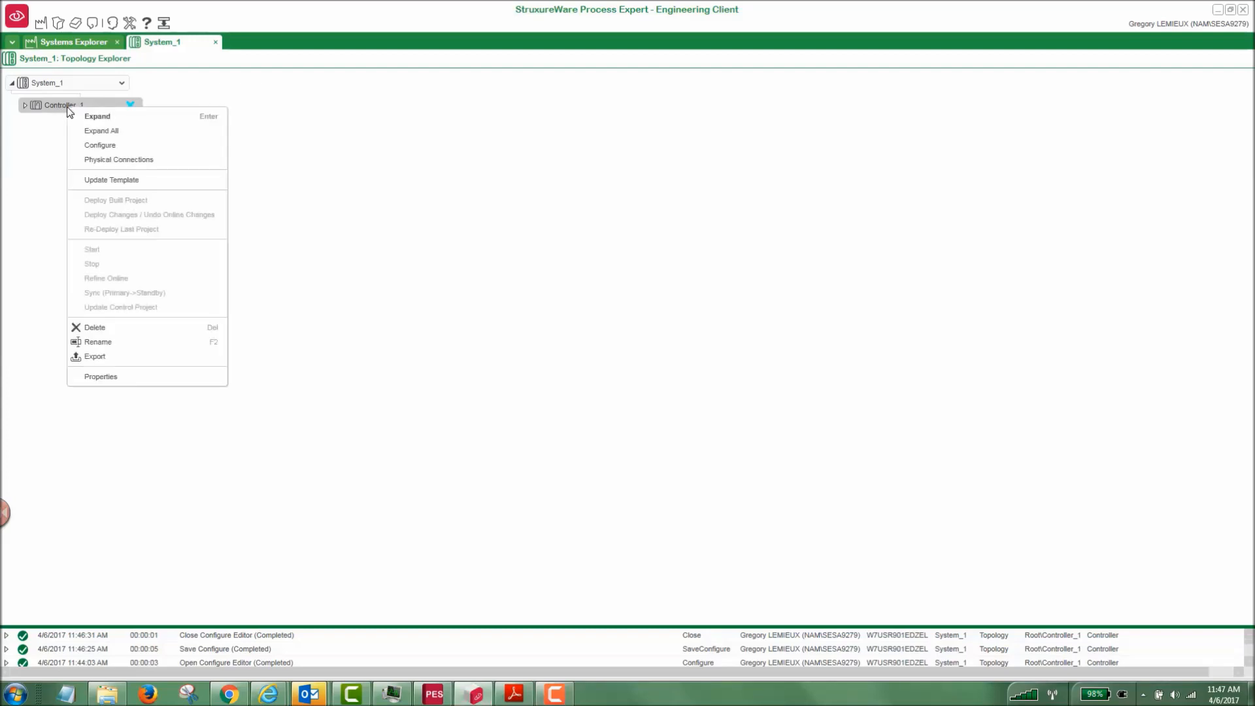
click(98, 379)
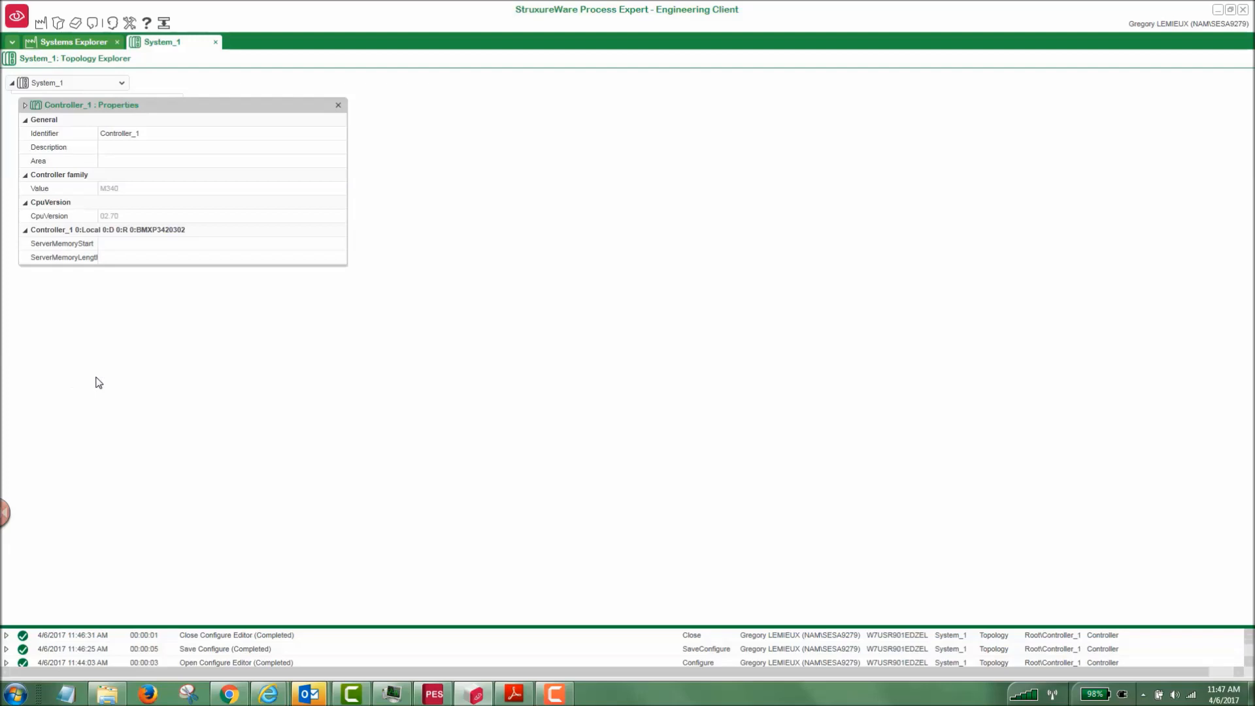
drag(142, 265, 142, 334)
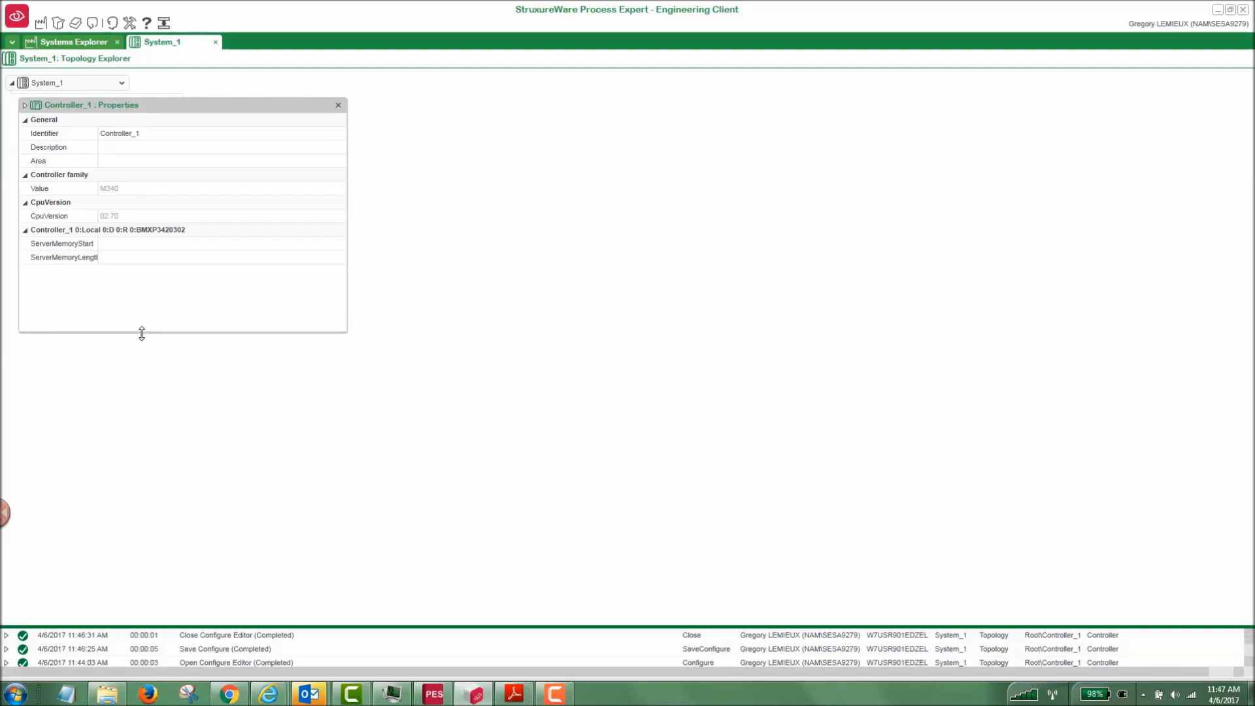
click(122, 244)
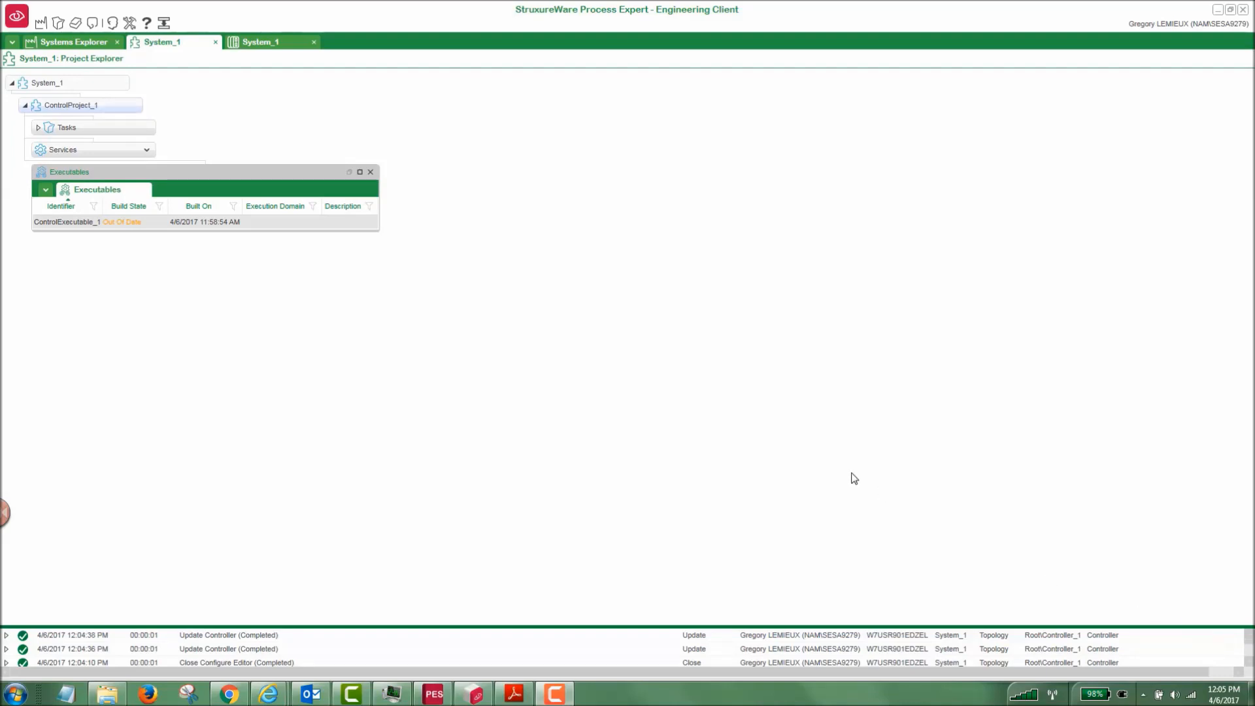
Map ControlExecutable_1's communication by assigning the IOScanLine2 service of IOScanner2Line_1 to the controller's BMXNOE0100 module, with Hold, 60 ms scan rate and 1000 ms timeout.
right_click(83, 224)
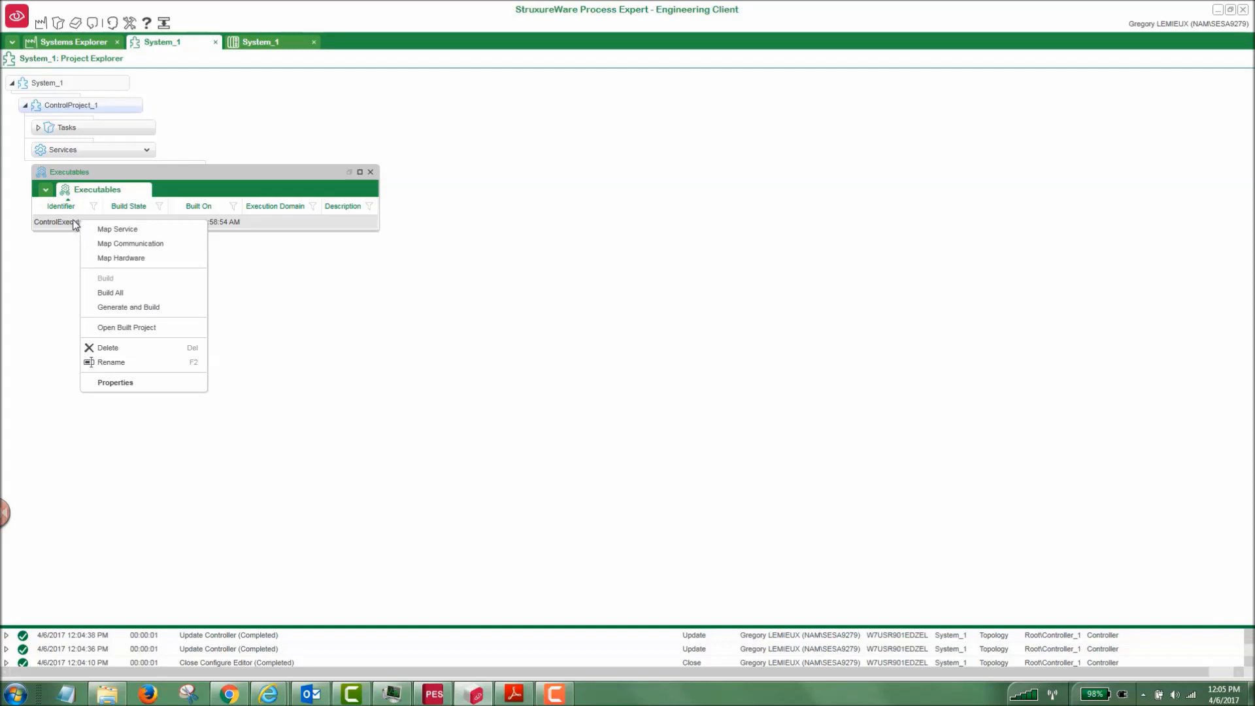
click(106, 245)
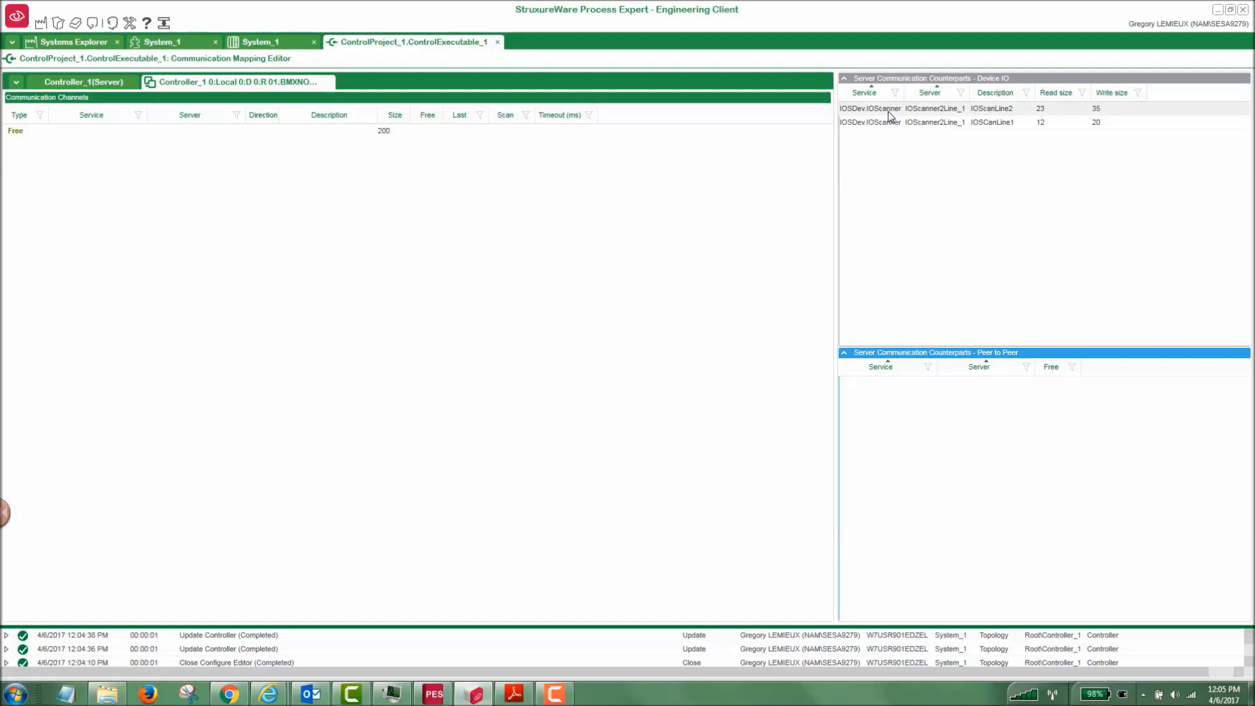
click(888, 111)
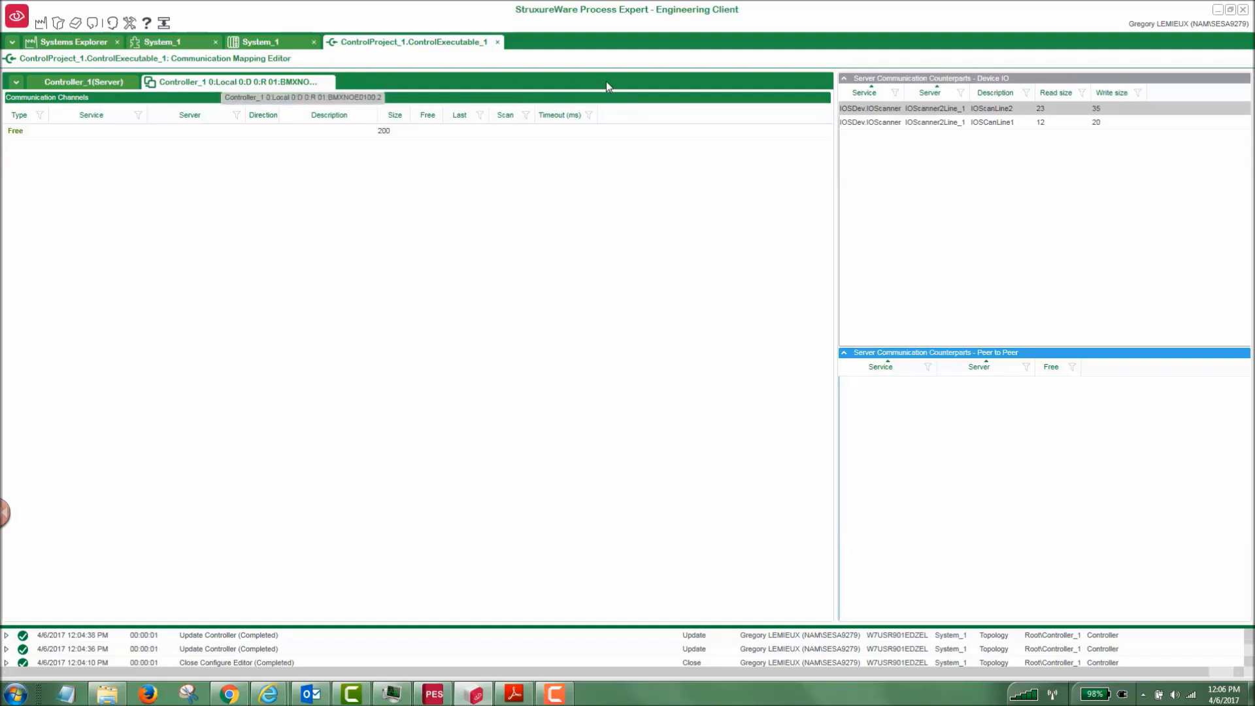
drag(884, 116, 173, 156)
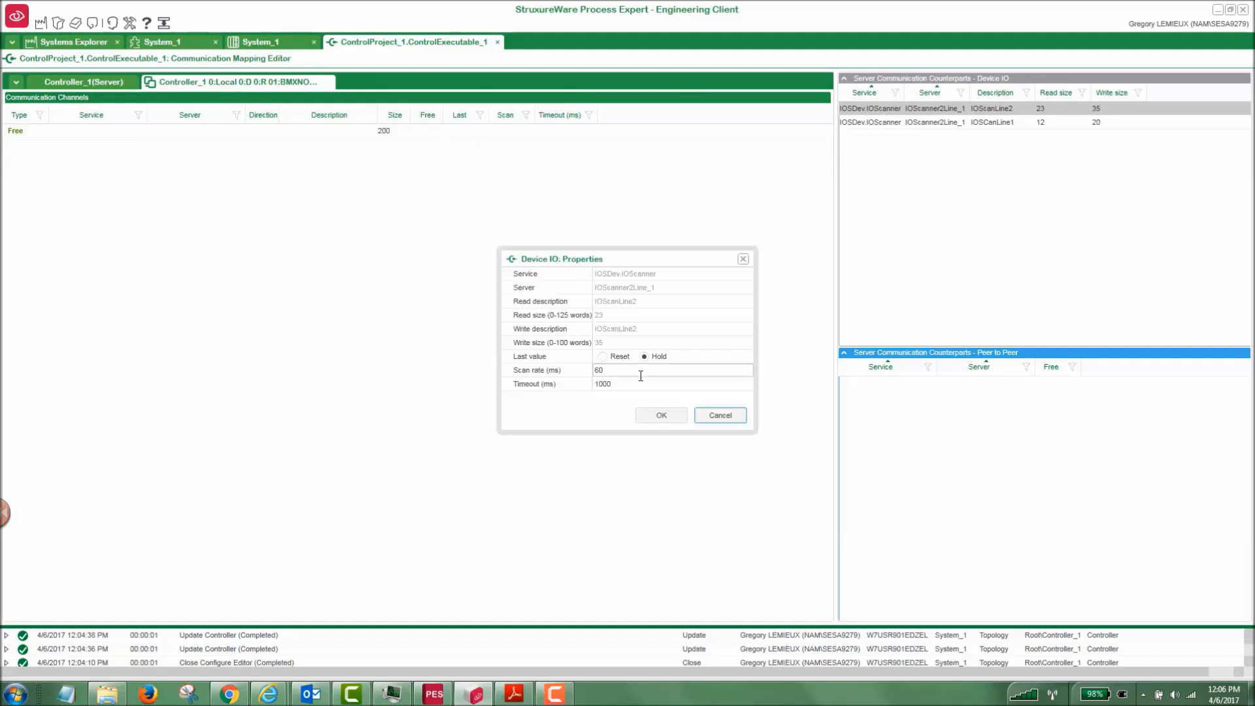
click(662, 416)
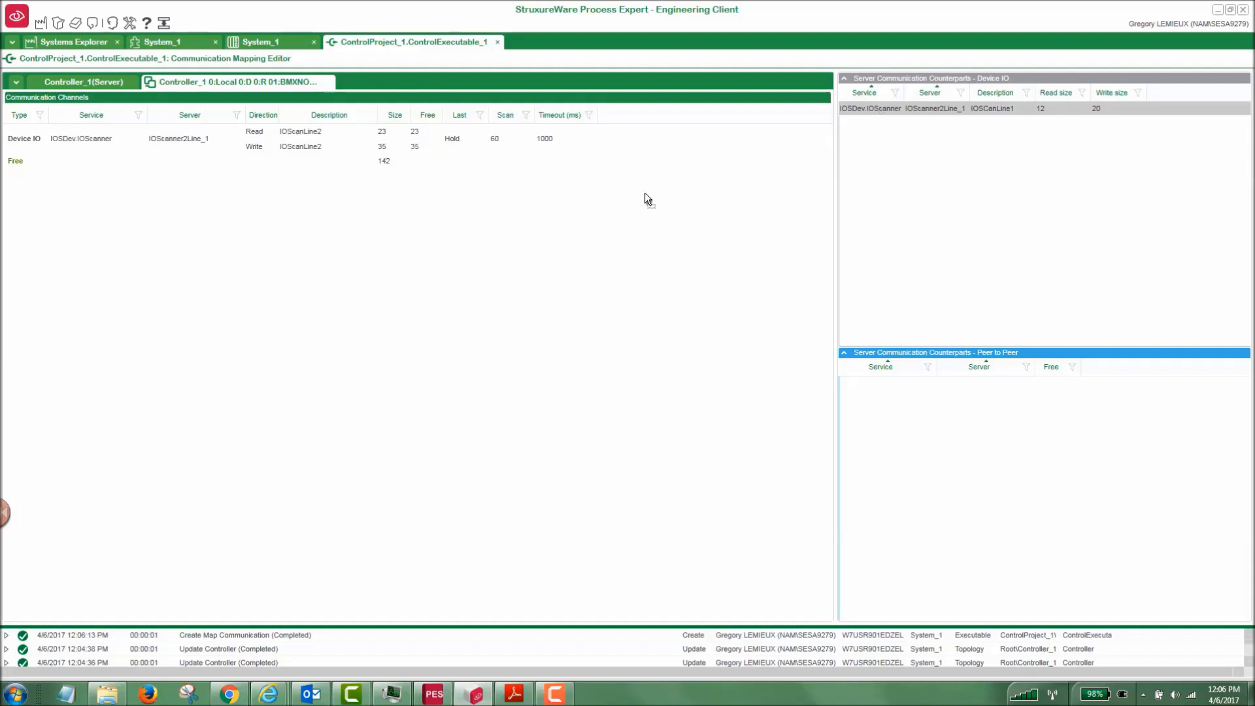
Assign the IOSCanLine1 service of IOScanner2Line_1 to the BMXNOE0100 module with Hold, 60 ms scan rate and 1000 ms timeout, and close the communication mapping editor.
double_click(171, 211)
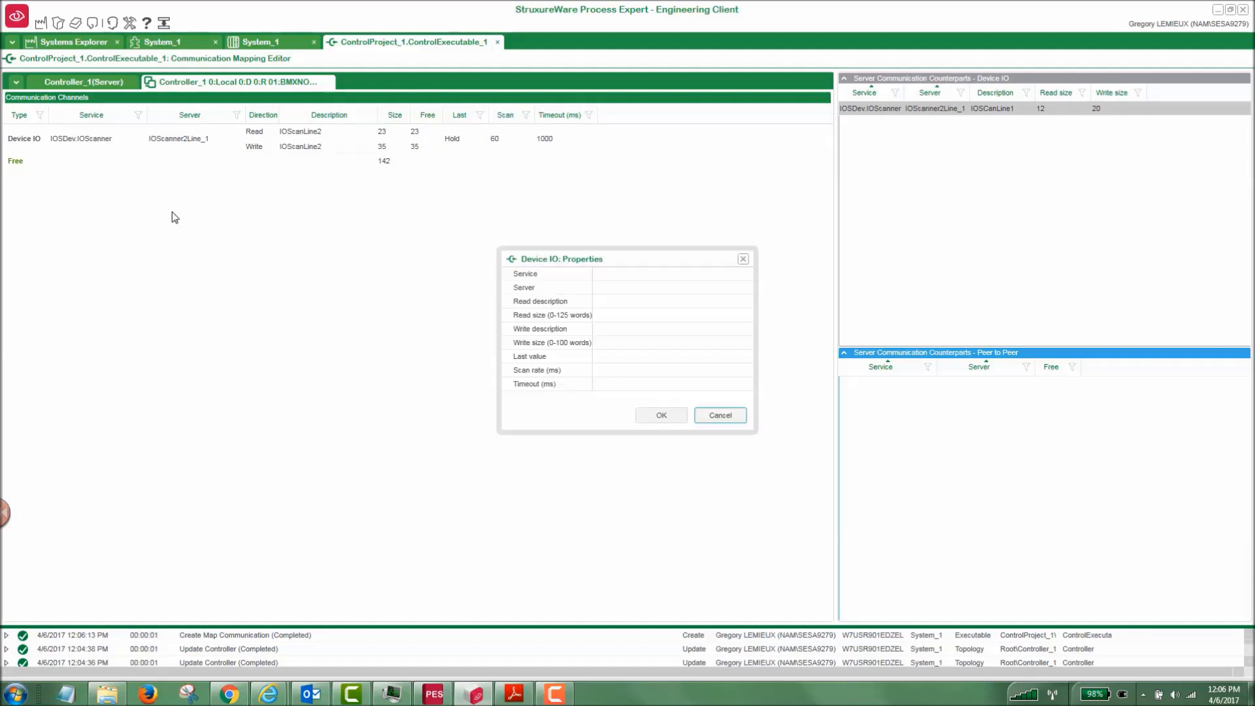
click(659, 417)
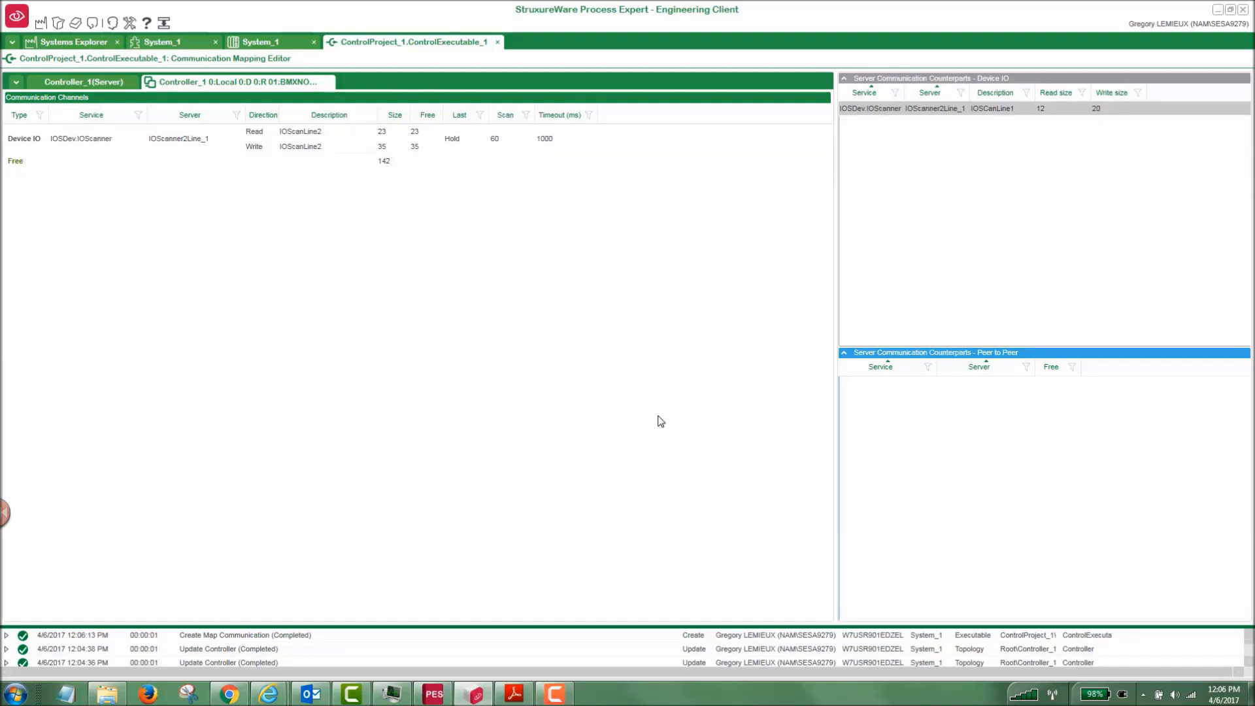
click(498, 42)
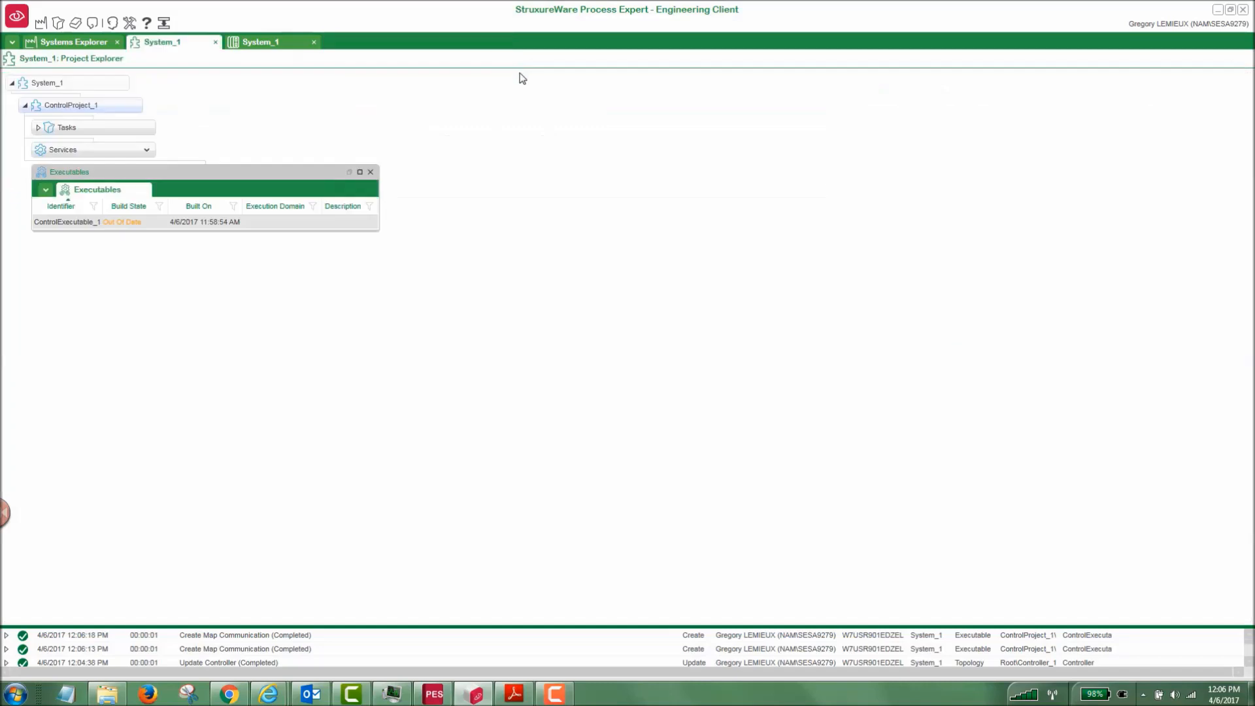
Generate and build ControlExecutable_1 and open its built project in a maximized view.
right_click(59, 221)
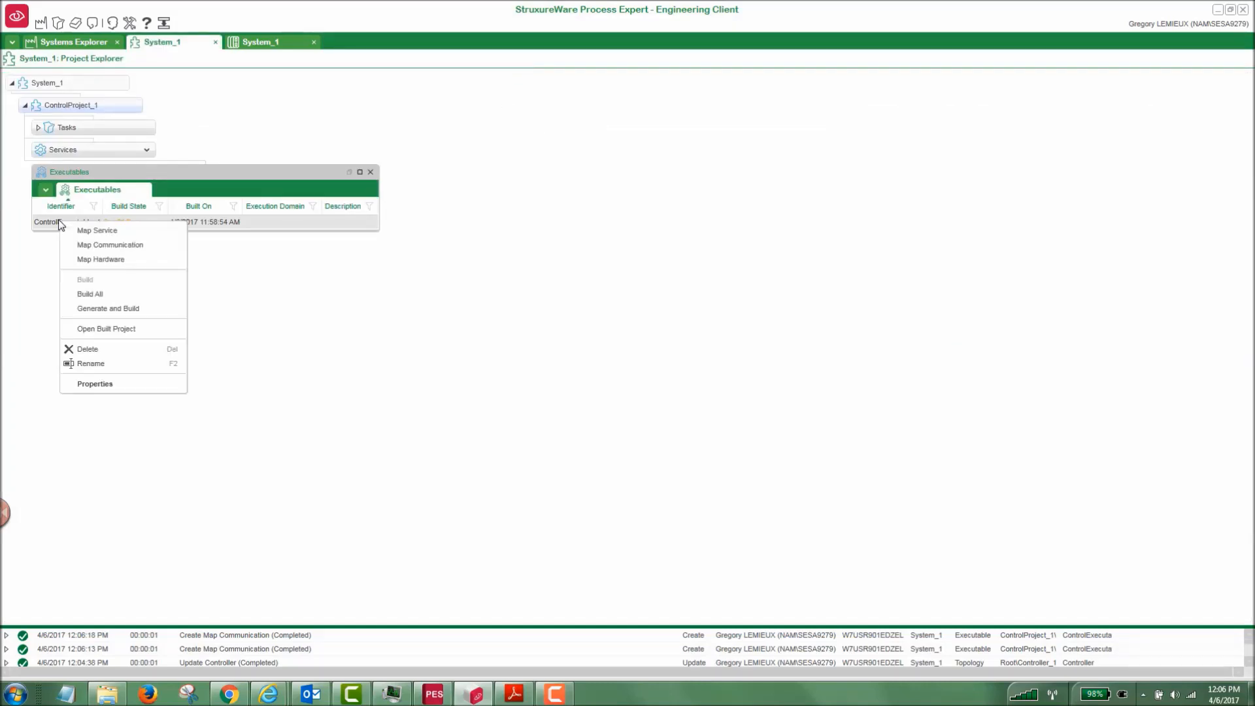
click(96, 310)
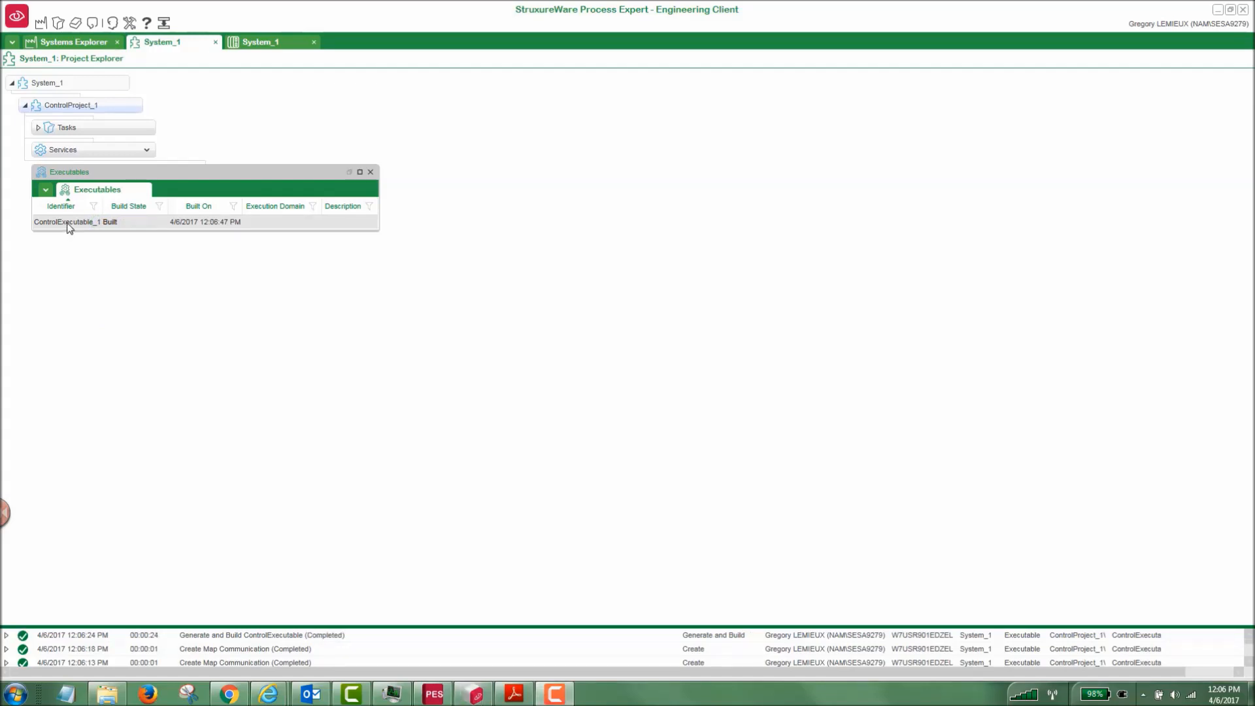
right_click(67, 224)
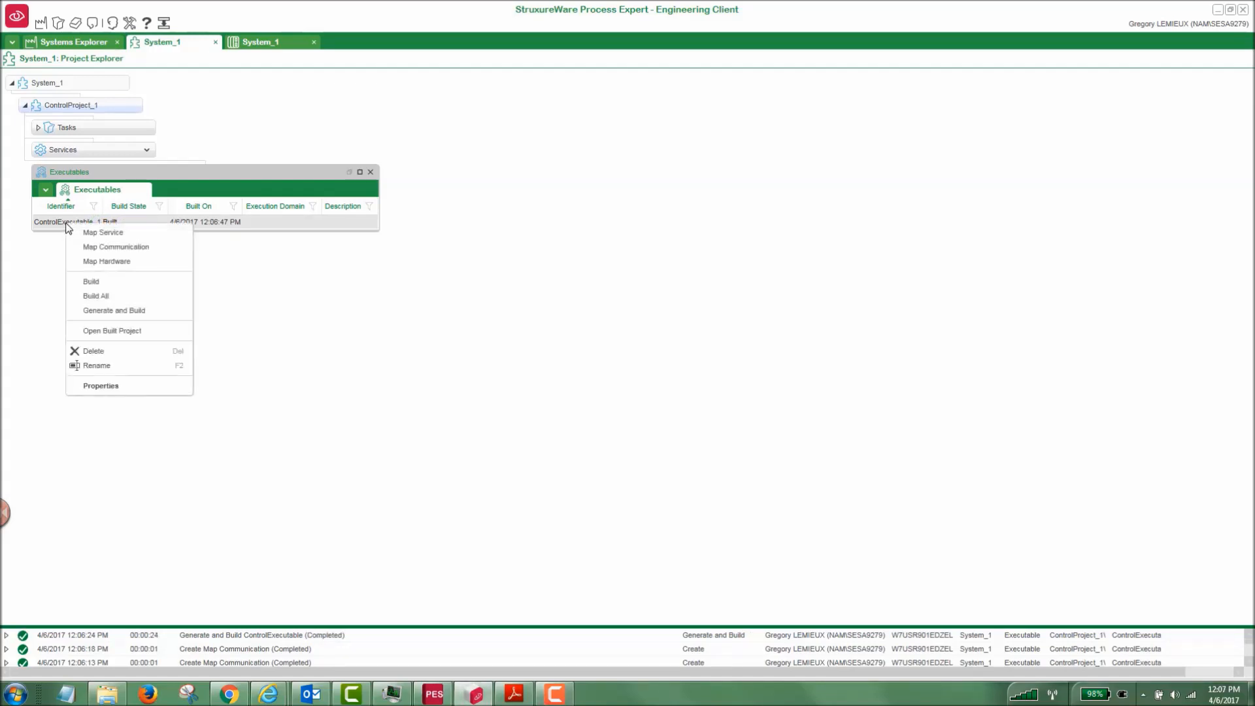
click(100, 331)
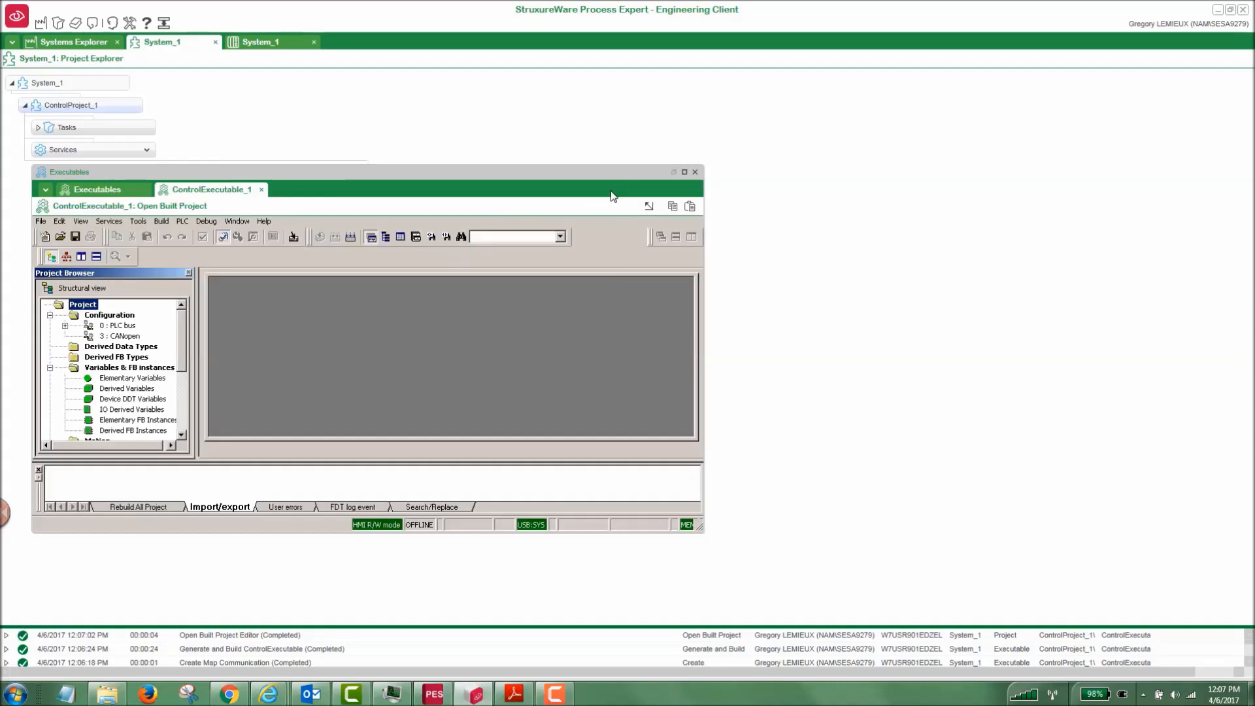
click(649, 207)
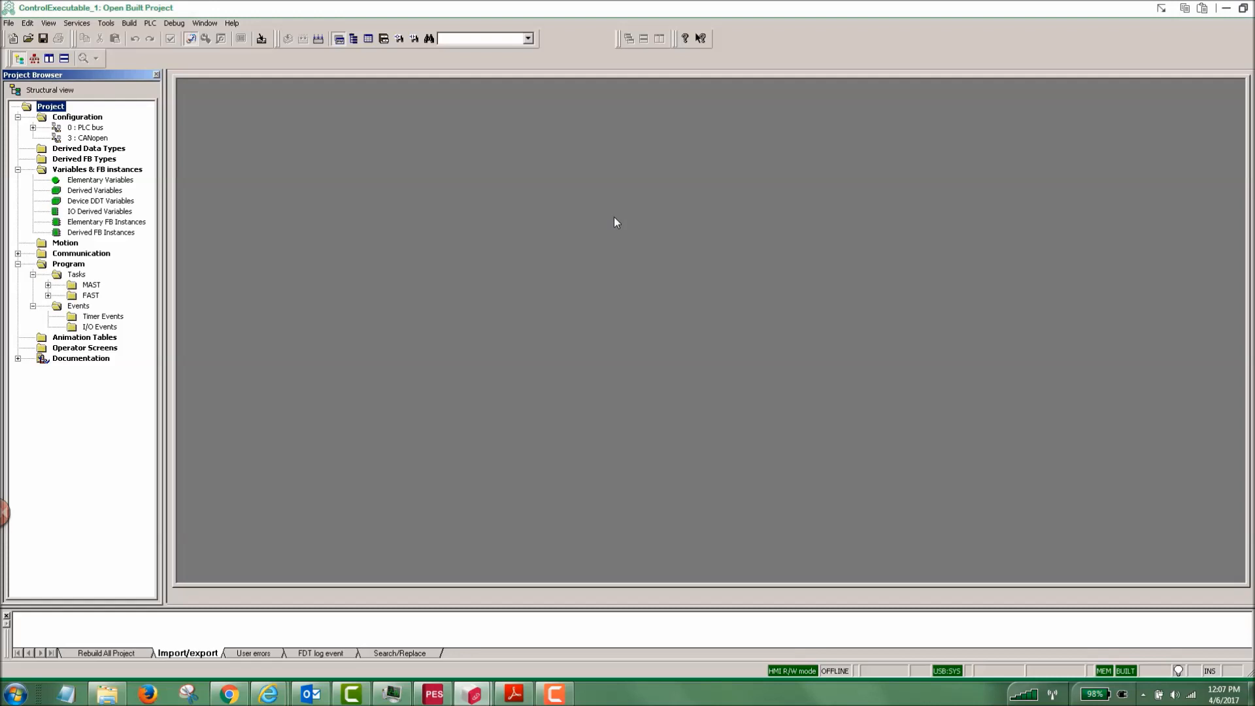
Open the Ethernet_NOE network of the built project and examine the scanned peripherals in its IO Scanning configuration.
click(18, 253)
click(33, 263)
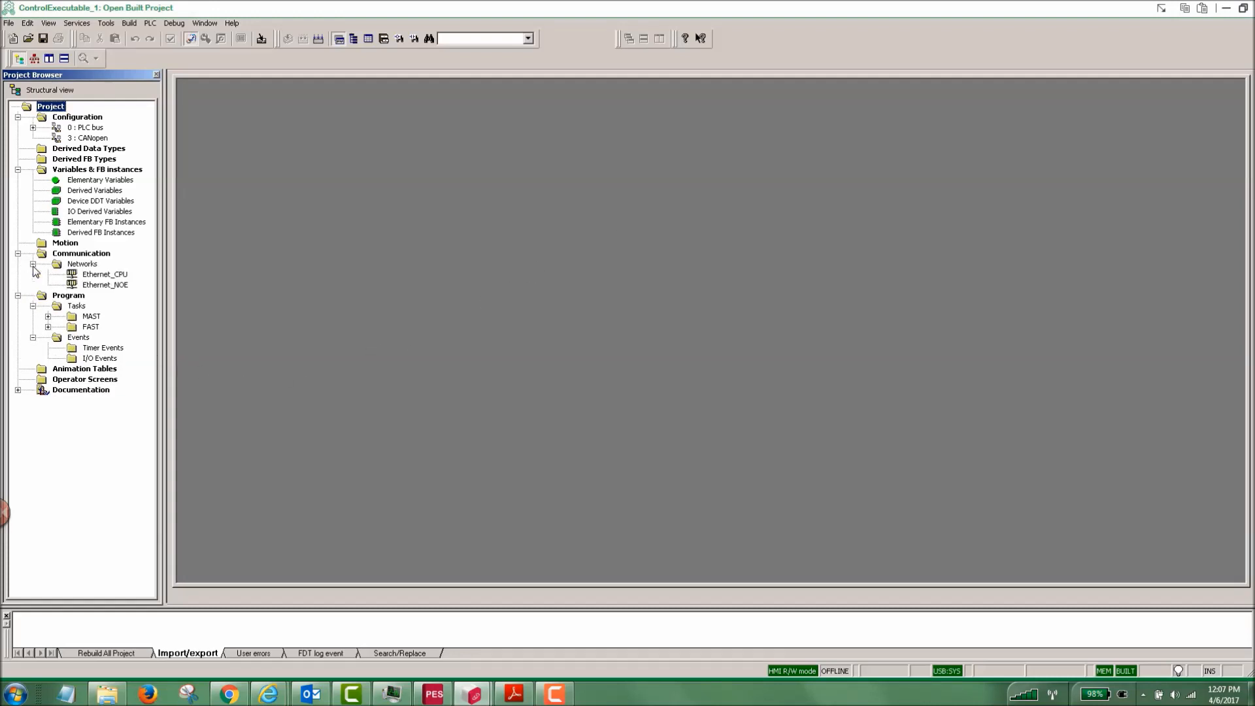
double_click(106, 286)
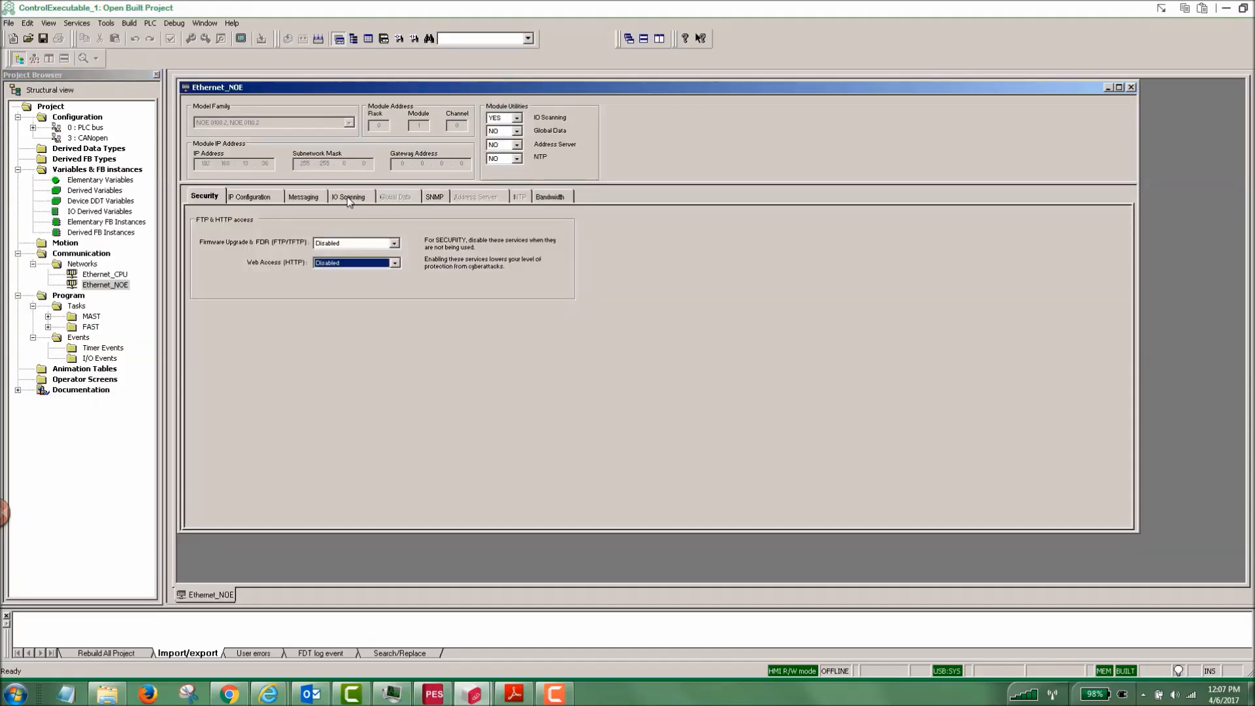
click(349, 198)
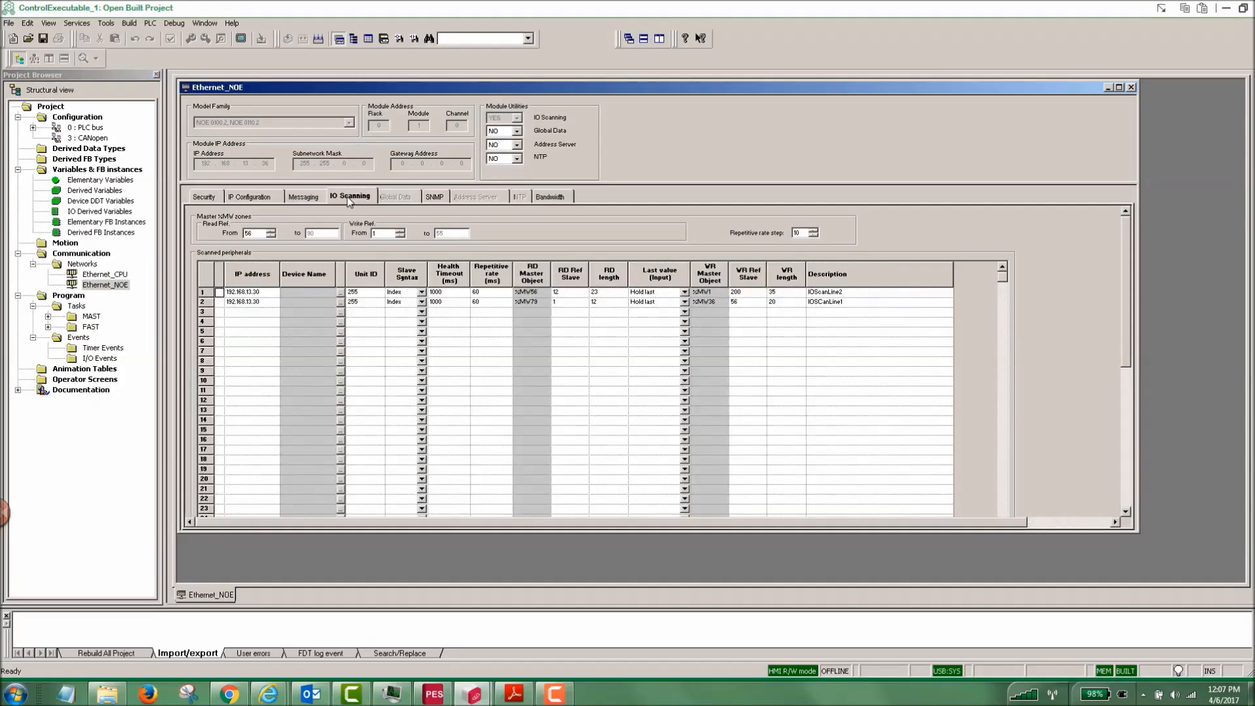